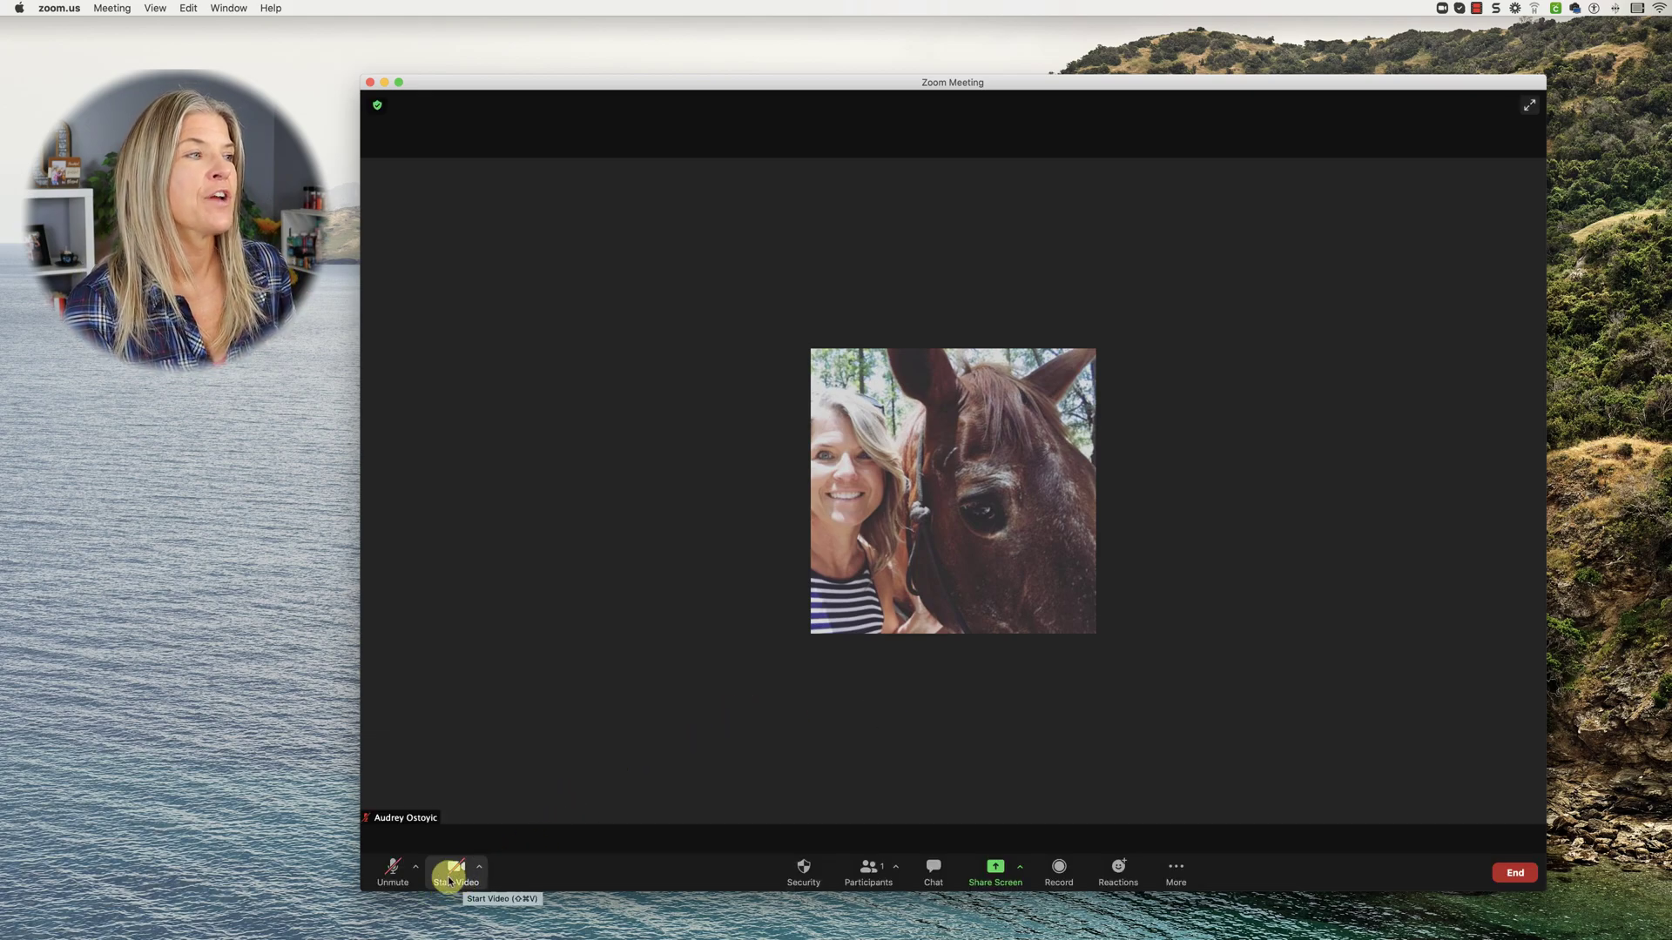
Step: Turn the camera on and back off, then bring up the share-screen picker
{"action": "left_click", "coordinate": [452, 871]}
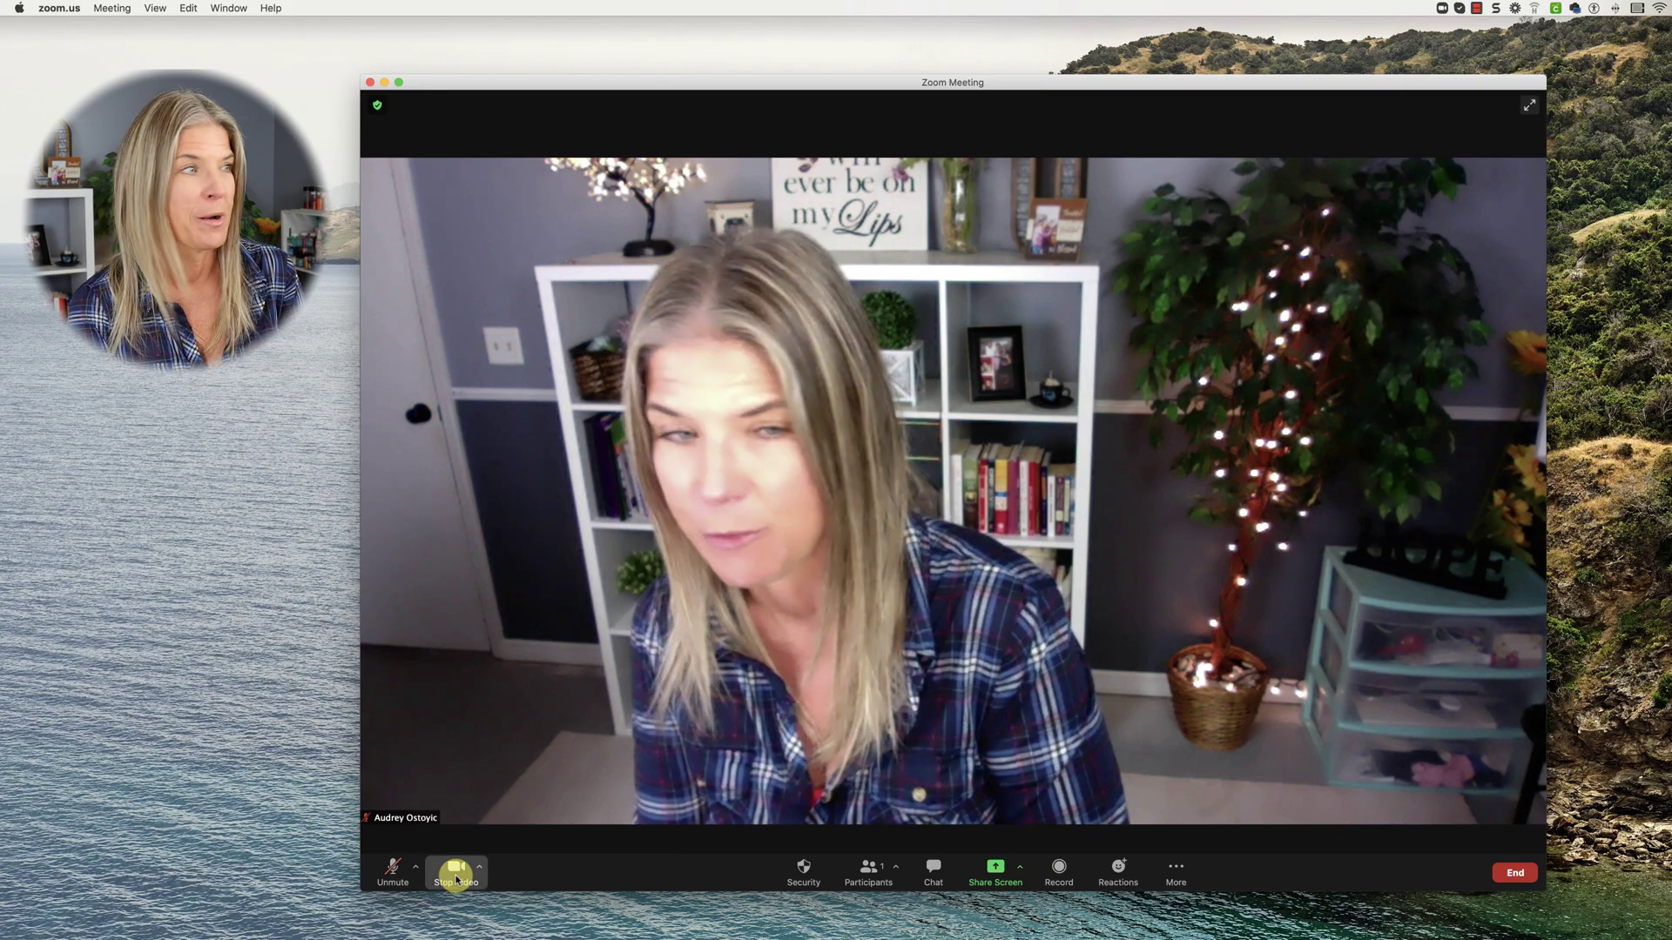
{"action": "left_click", "coordinate": [455, 875]}
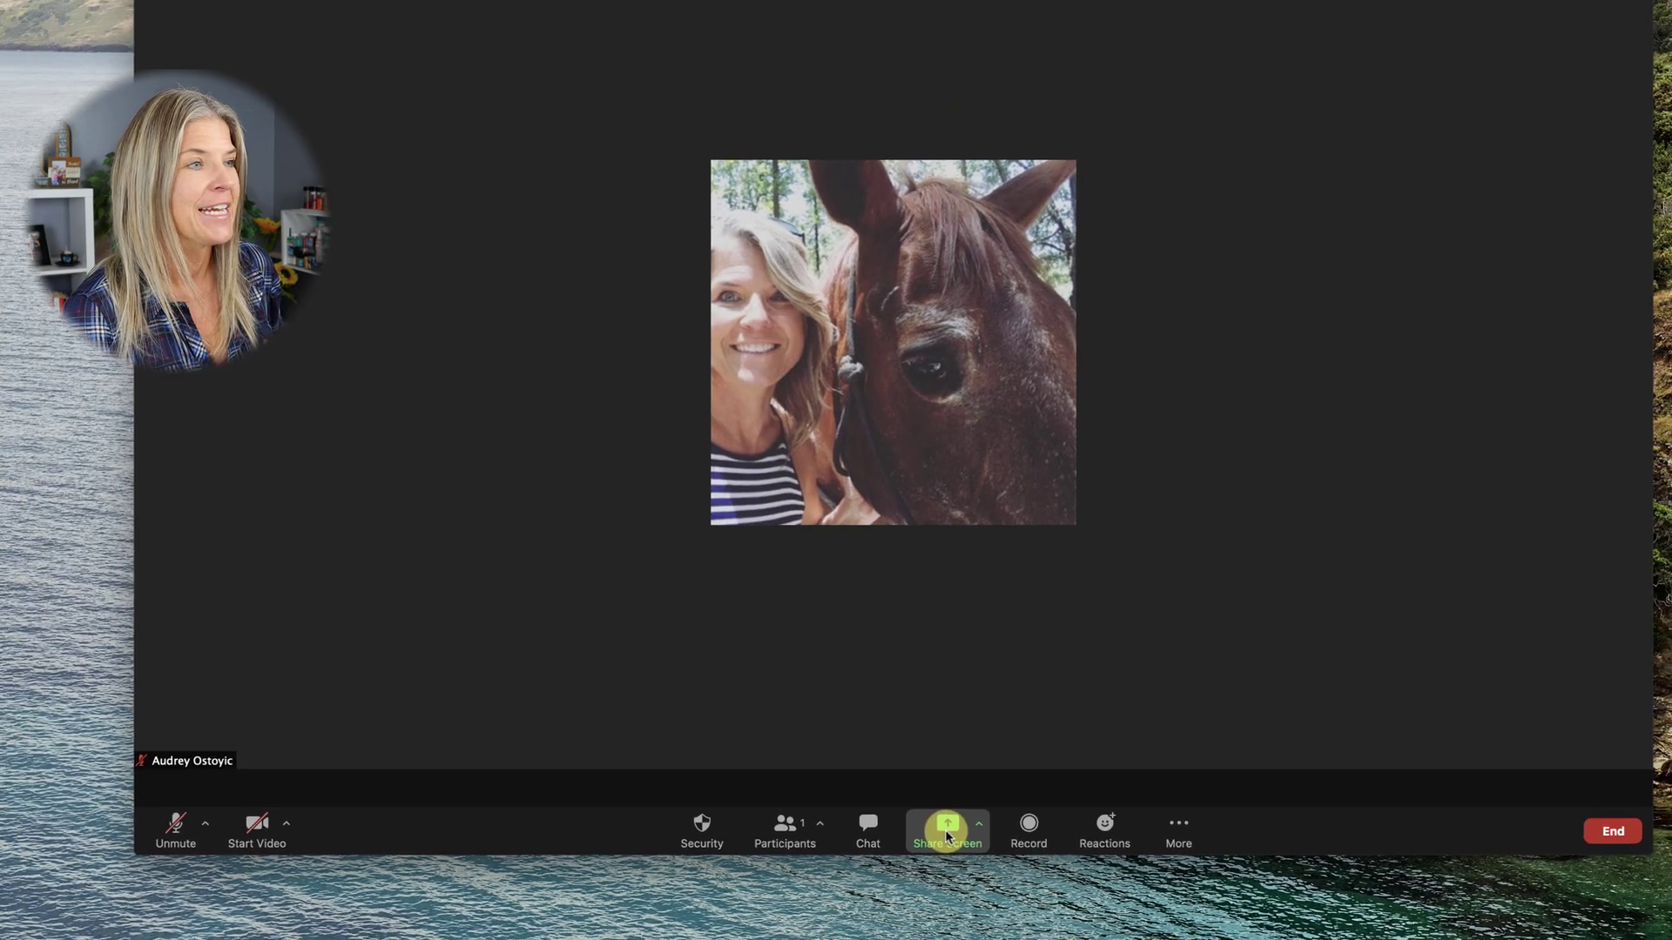
{"action": "left_click", "coordinate": [893, 797]}
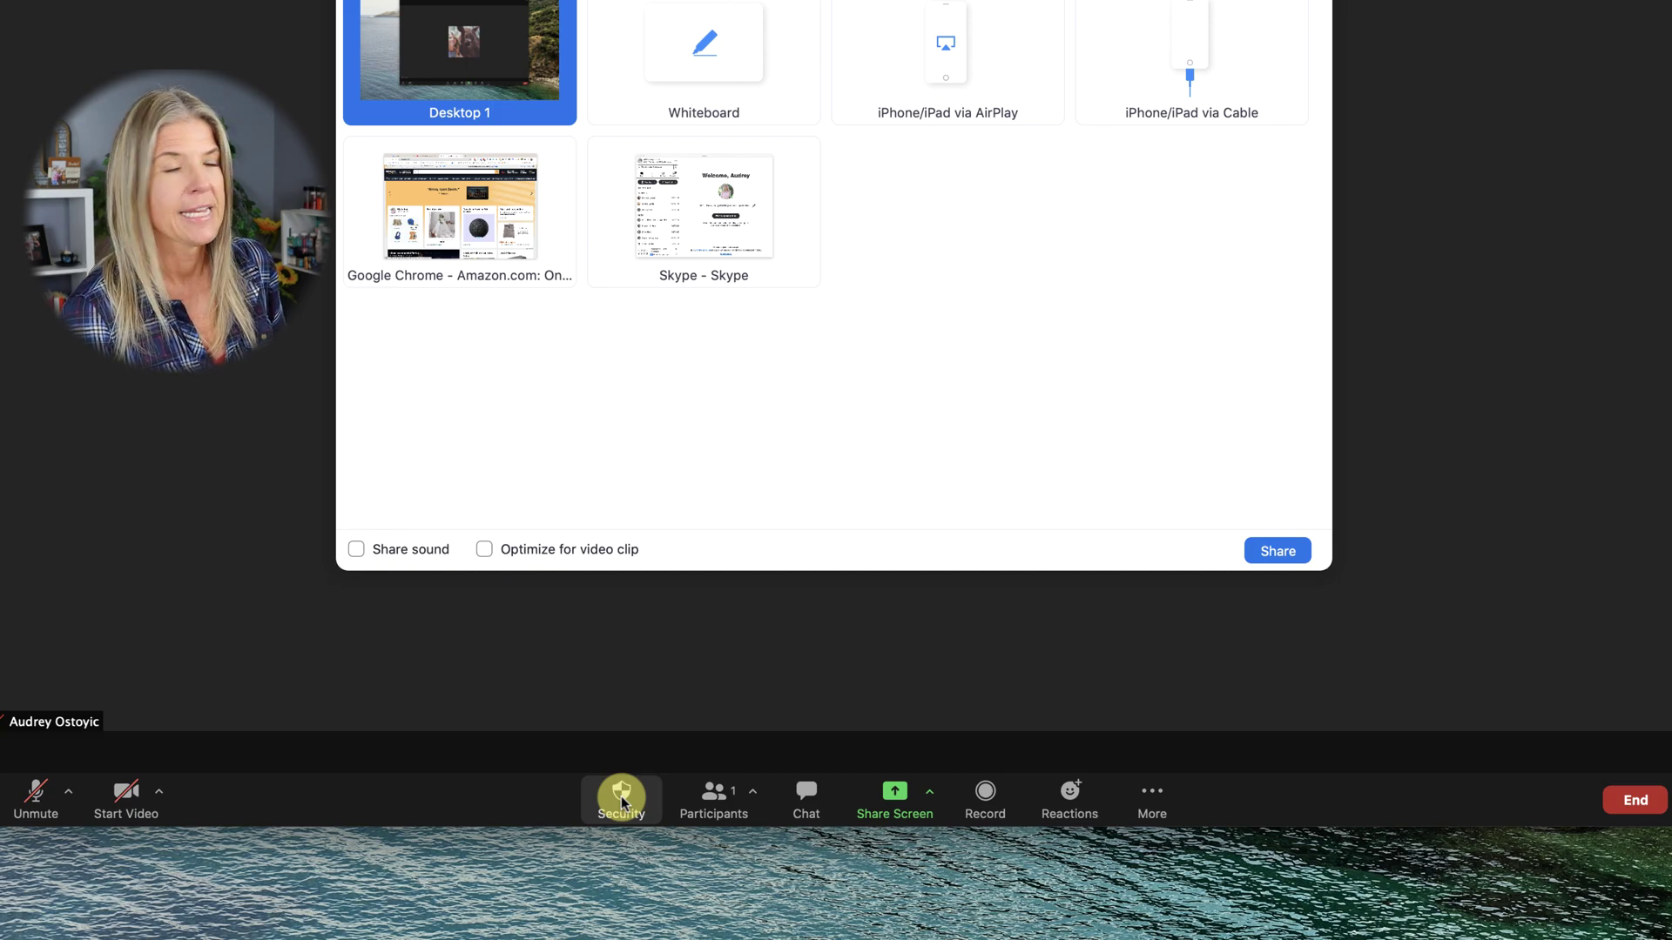
Step: Toggle the Share Screen permission under Security's 'Allow participants to' list
{"action": "left_click", "coordinate": [621, 797]}
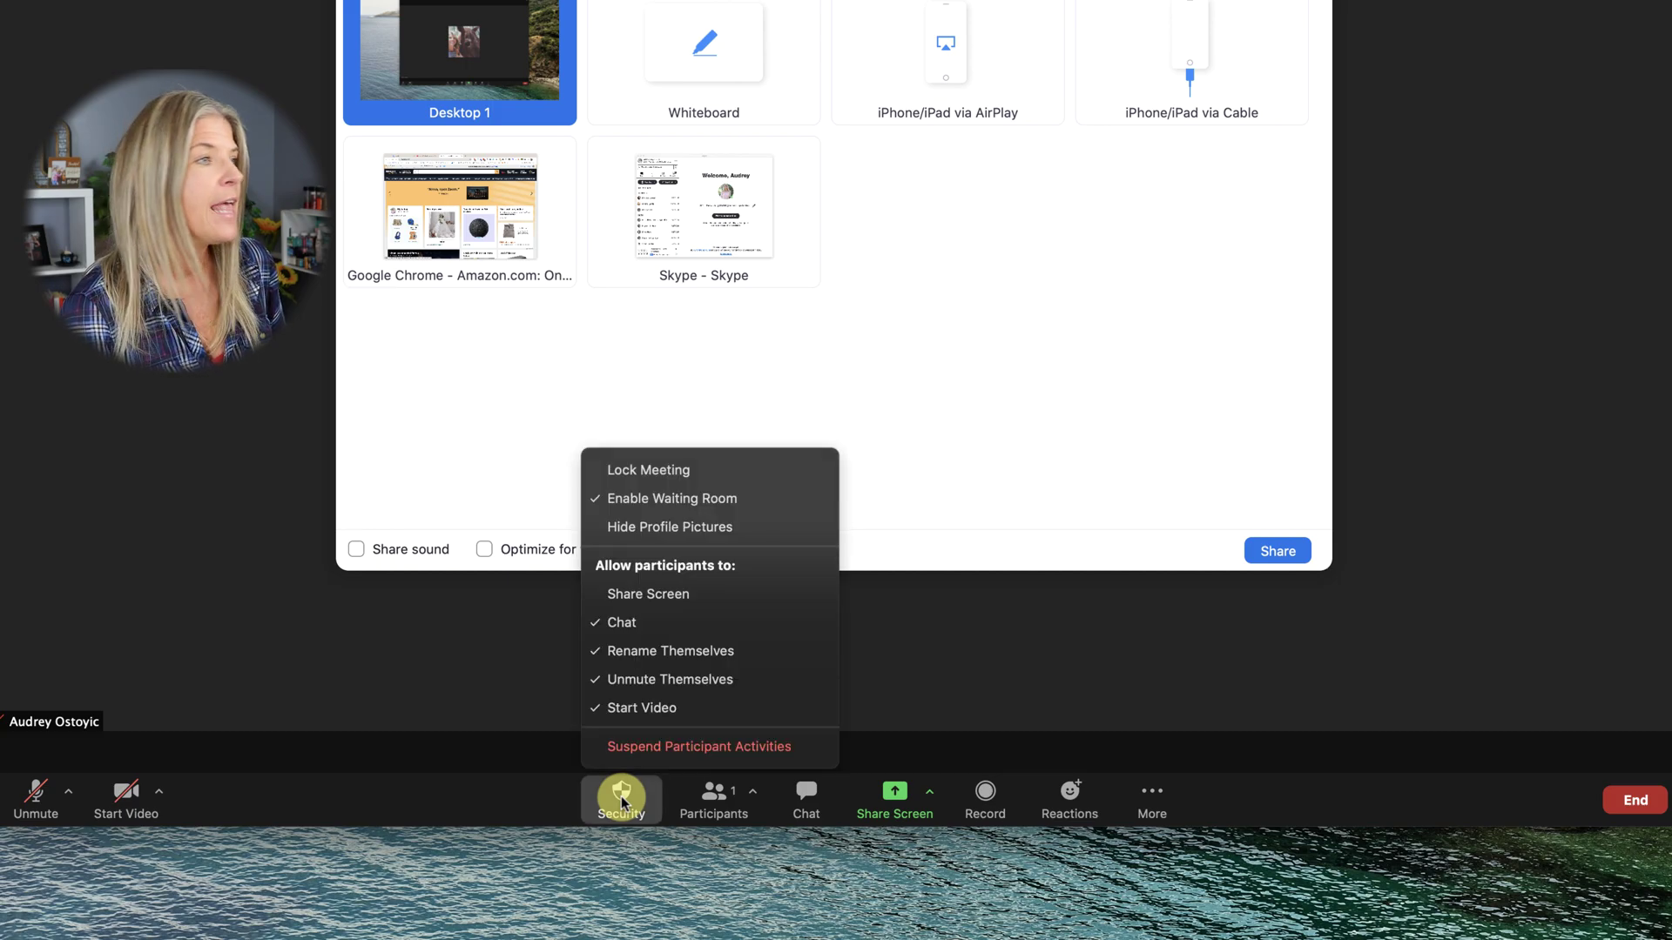
{"action": "left_click", "coordinate": [666, 596]}
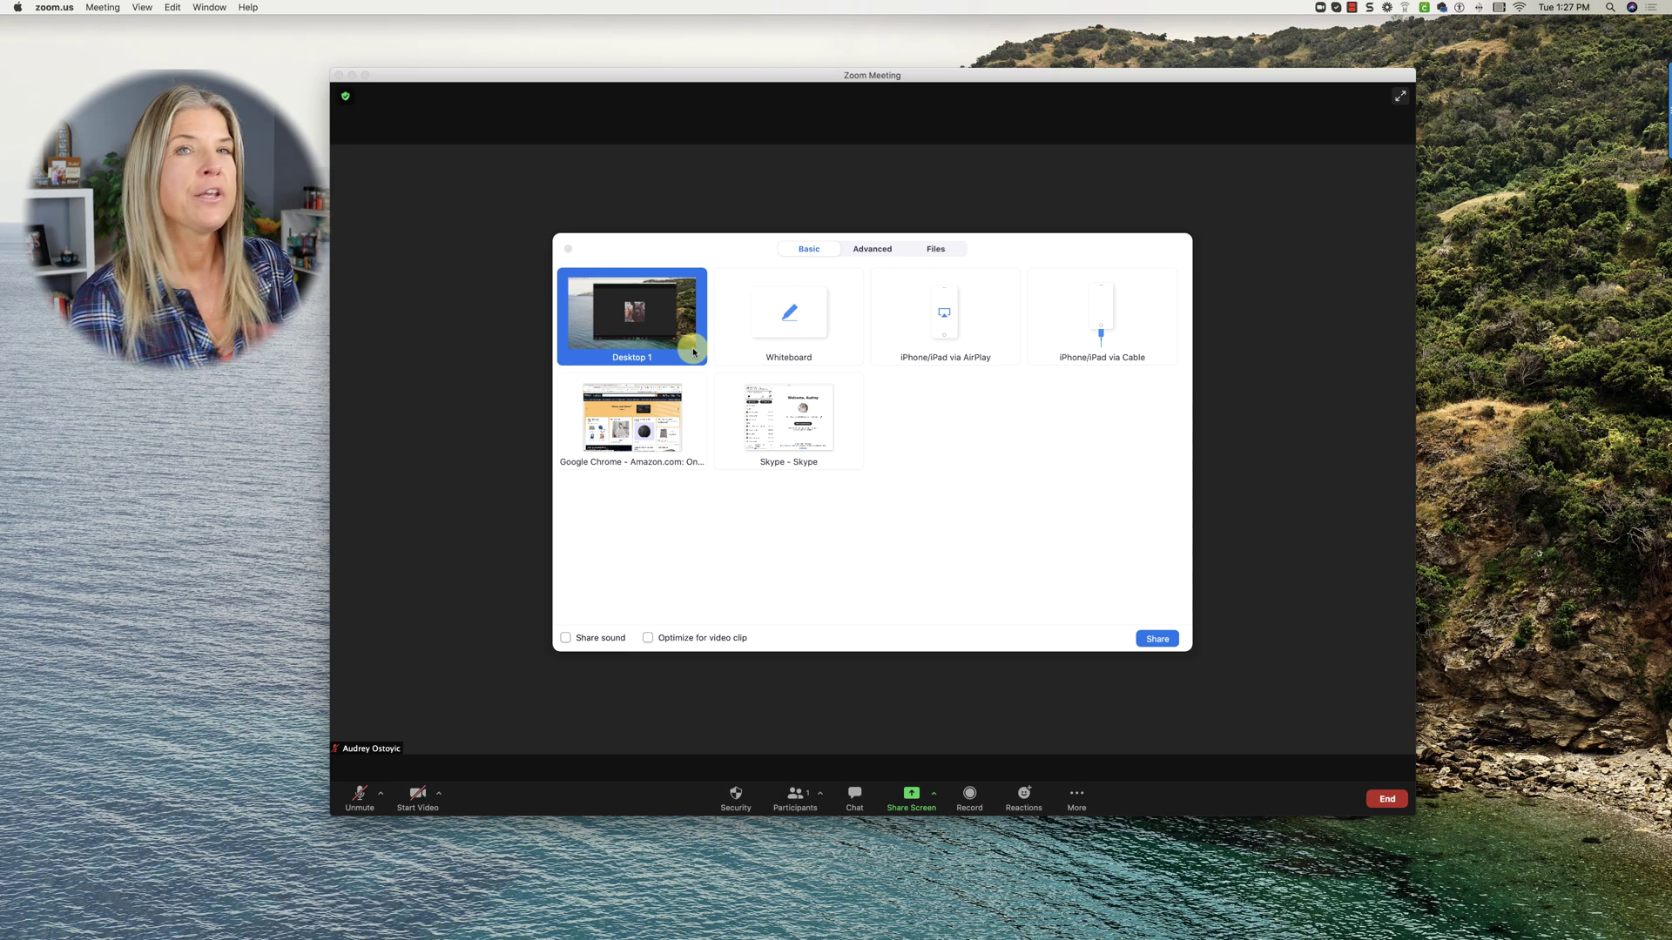
Step: Try the Chrome and Skype tiles, then share Desktop 1 with the meeting
{"action": "left_click", "coordinate": [697, 359]}
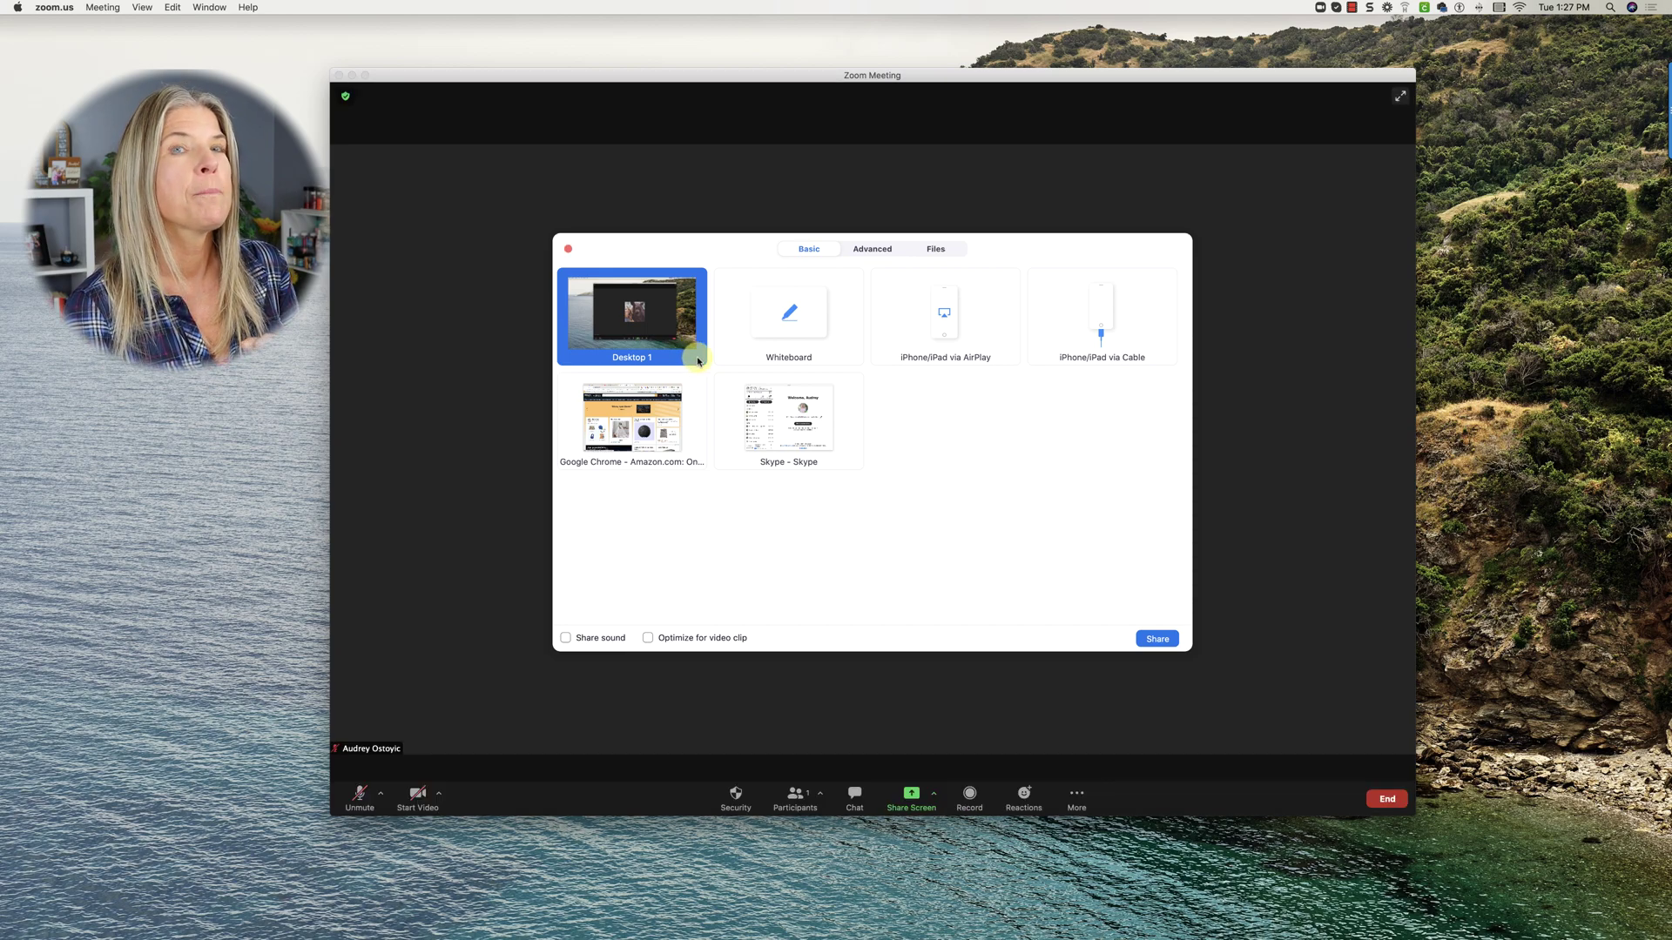
{"action": "left_click", "coordinate": [658, 410]}
{"action": "left_click", "coordinate": [790, 403], "text": "shift"}
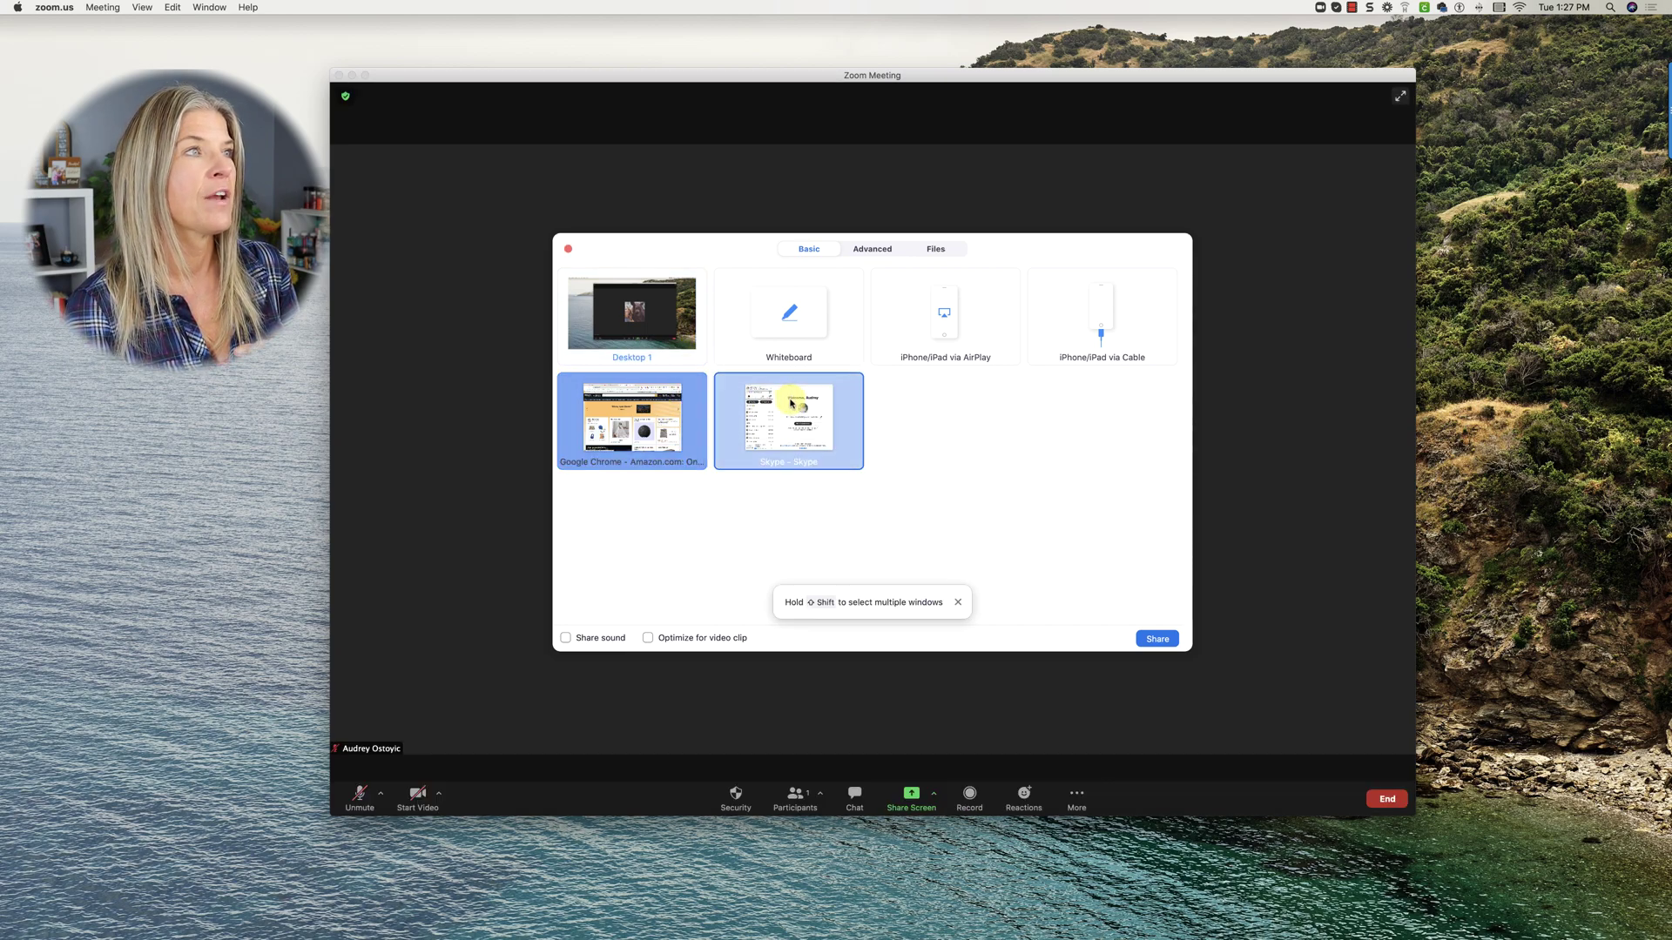
{"action": "left_click", "coordinate": [679, 299]}
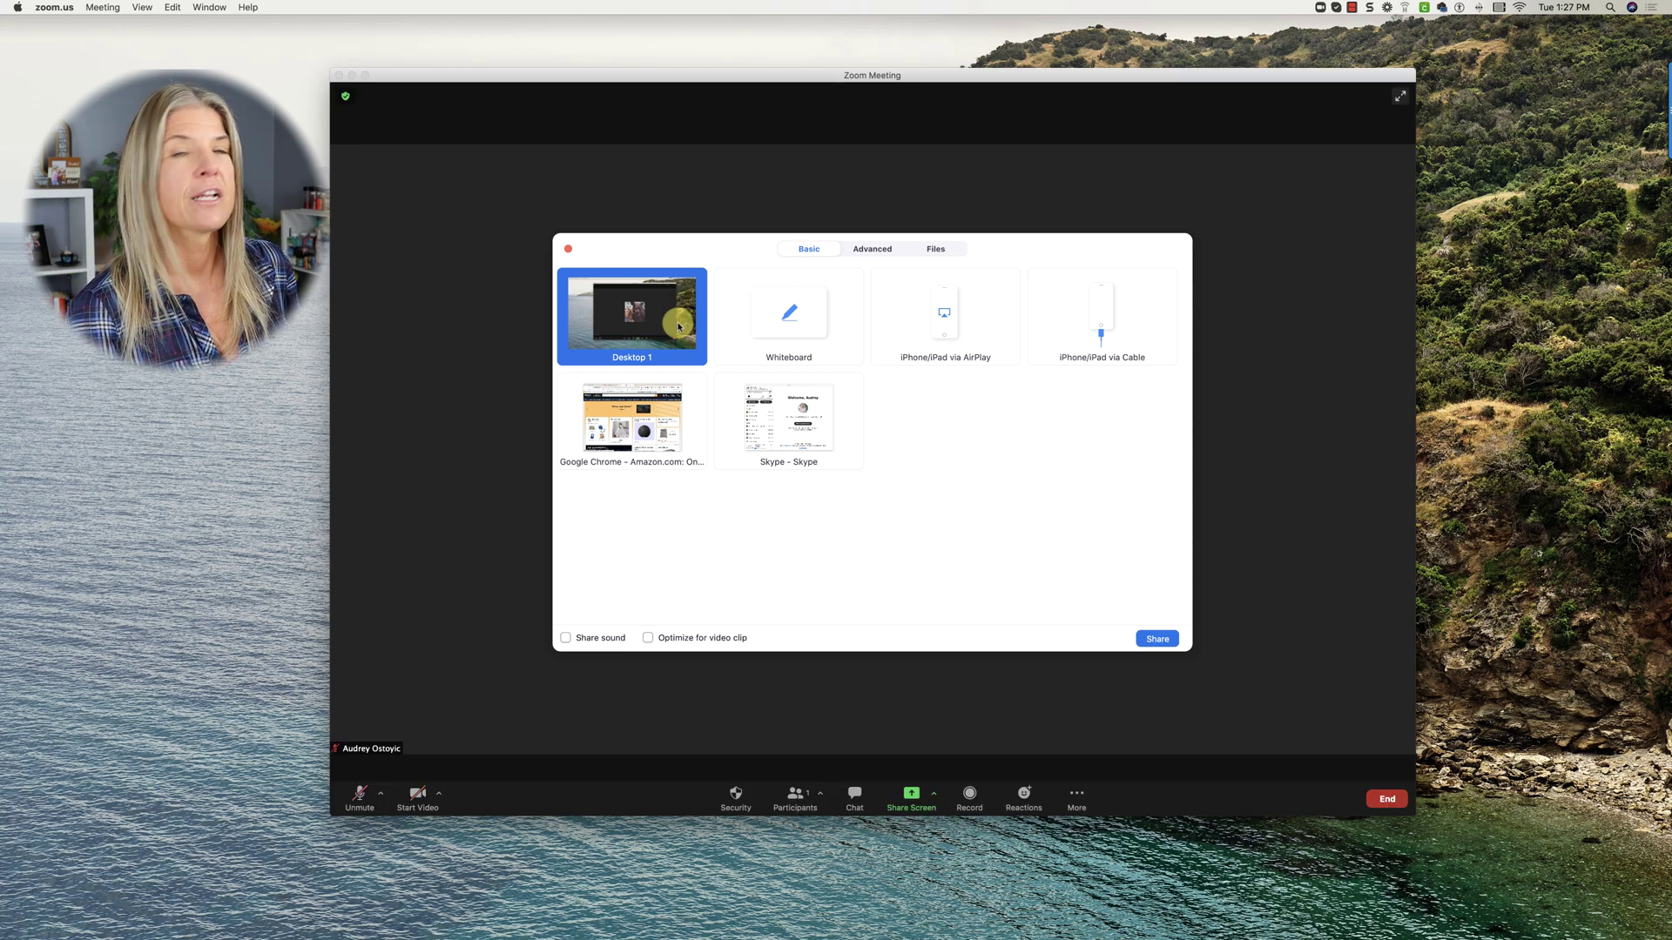
{"action": "left_click", "coordinate": [1157, 639]}
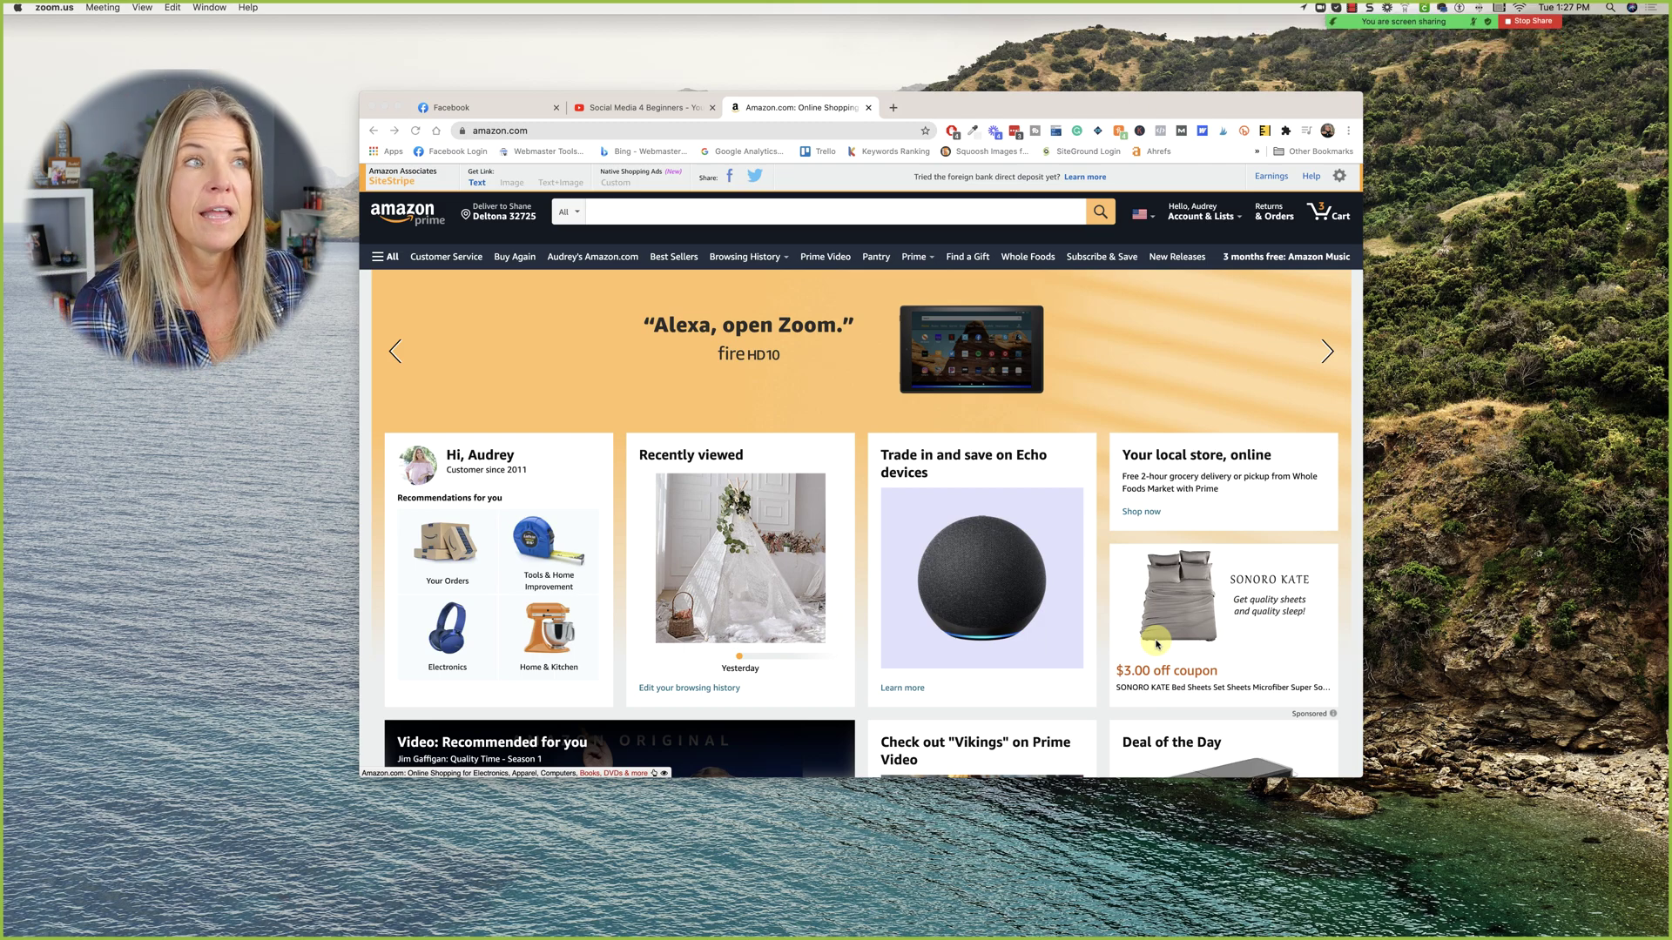
Step: Move Chrome's Amazon window up-left and place the Skype window to its upper right
{"action": "left_click_drag", "start_coordinate": [1301, 111], "coordinate": [955, 41]}
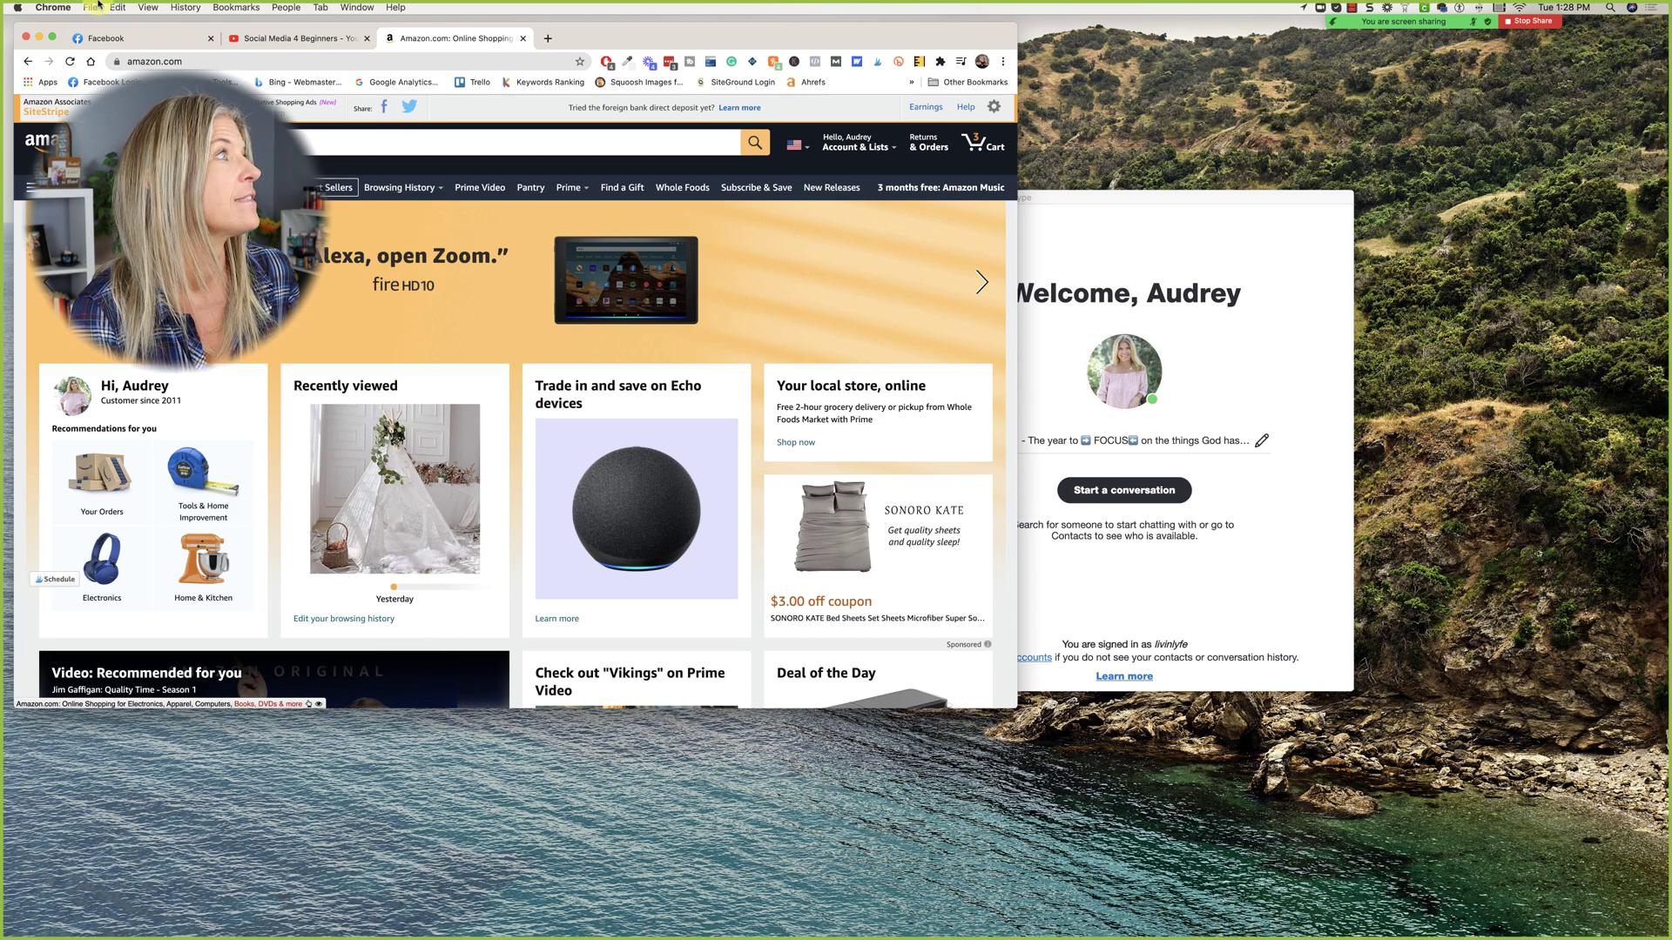
{"action": "left_click", "coordinate": [1131, 198]}
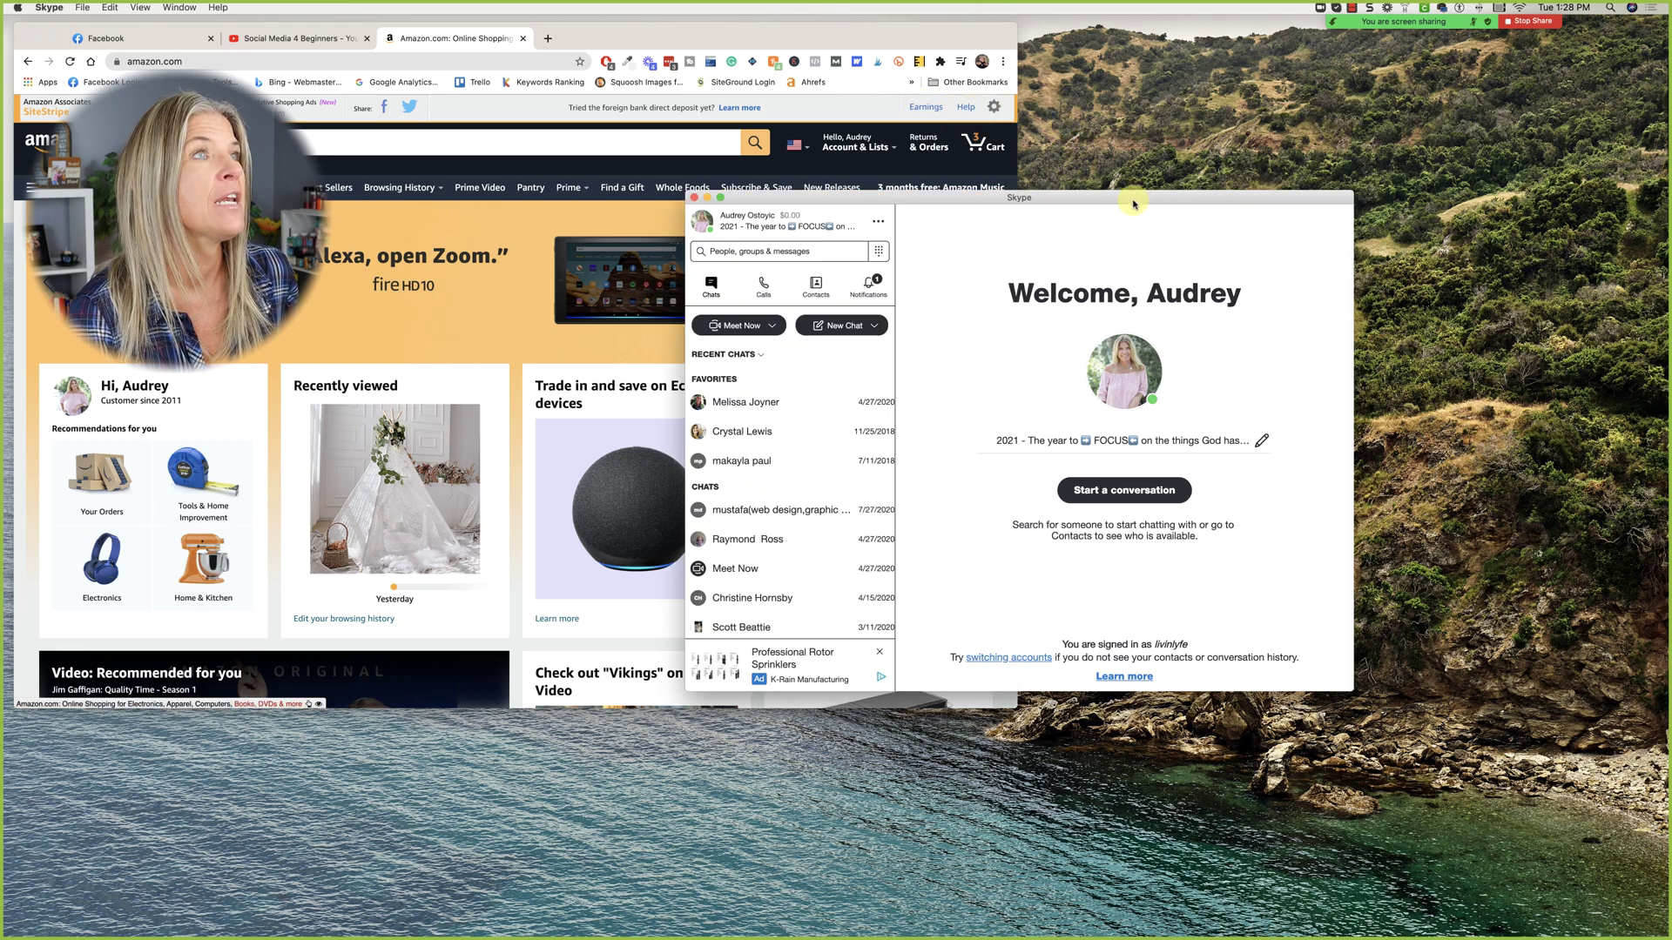
{"action": "left_click_drag", "start_coordinate": [1131, 198], "coordinate": [1359, 119]}
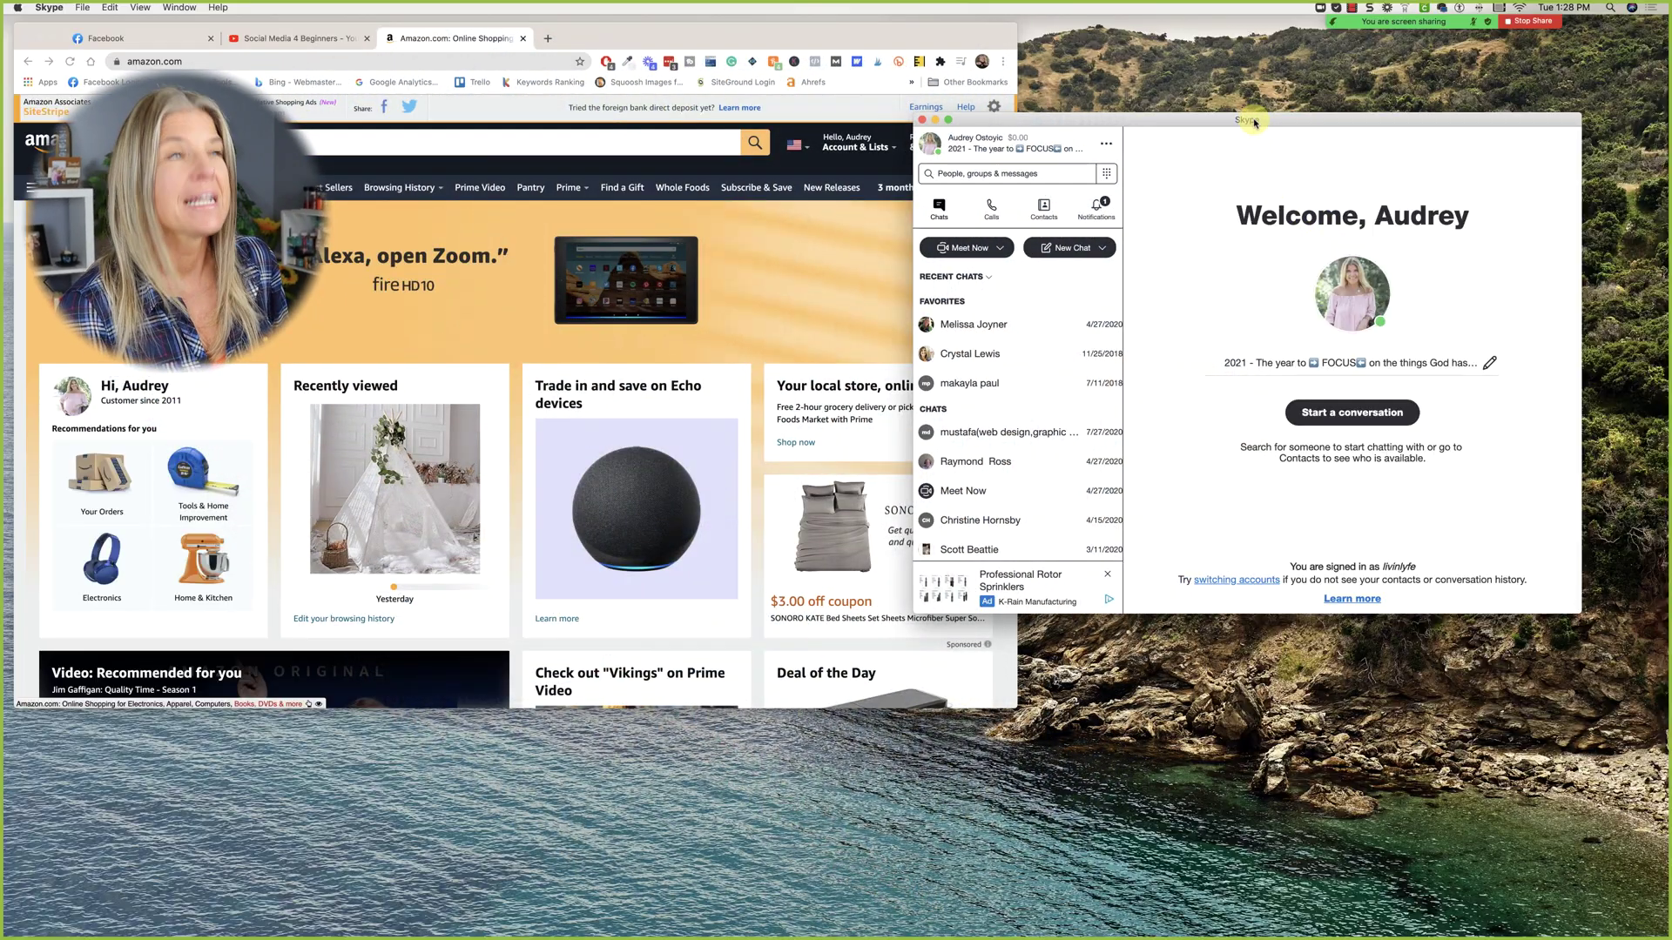
{"action": "left_click_drag", "start_coordinate": [1254, 125], "coordinate": [1248, 215]}
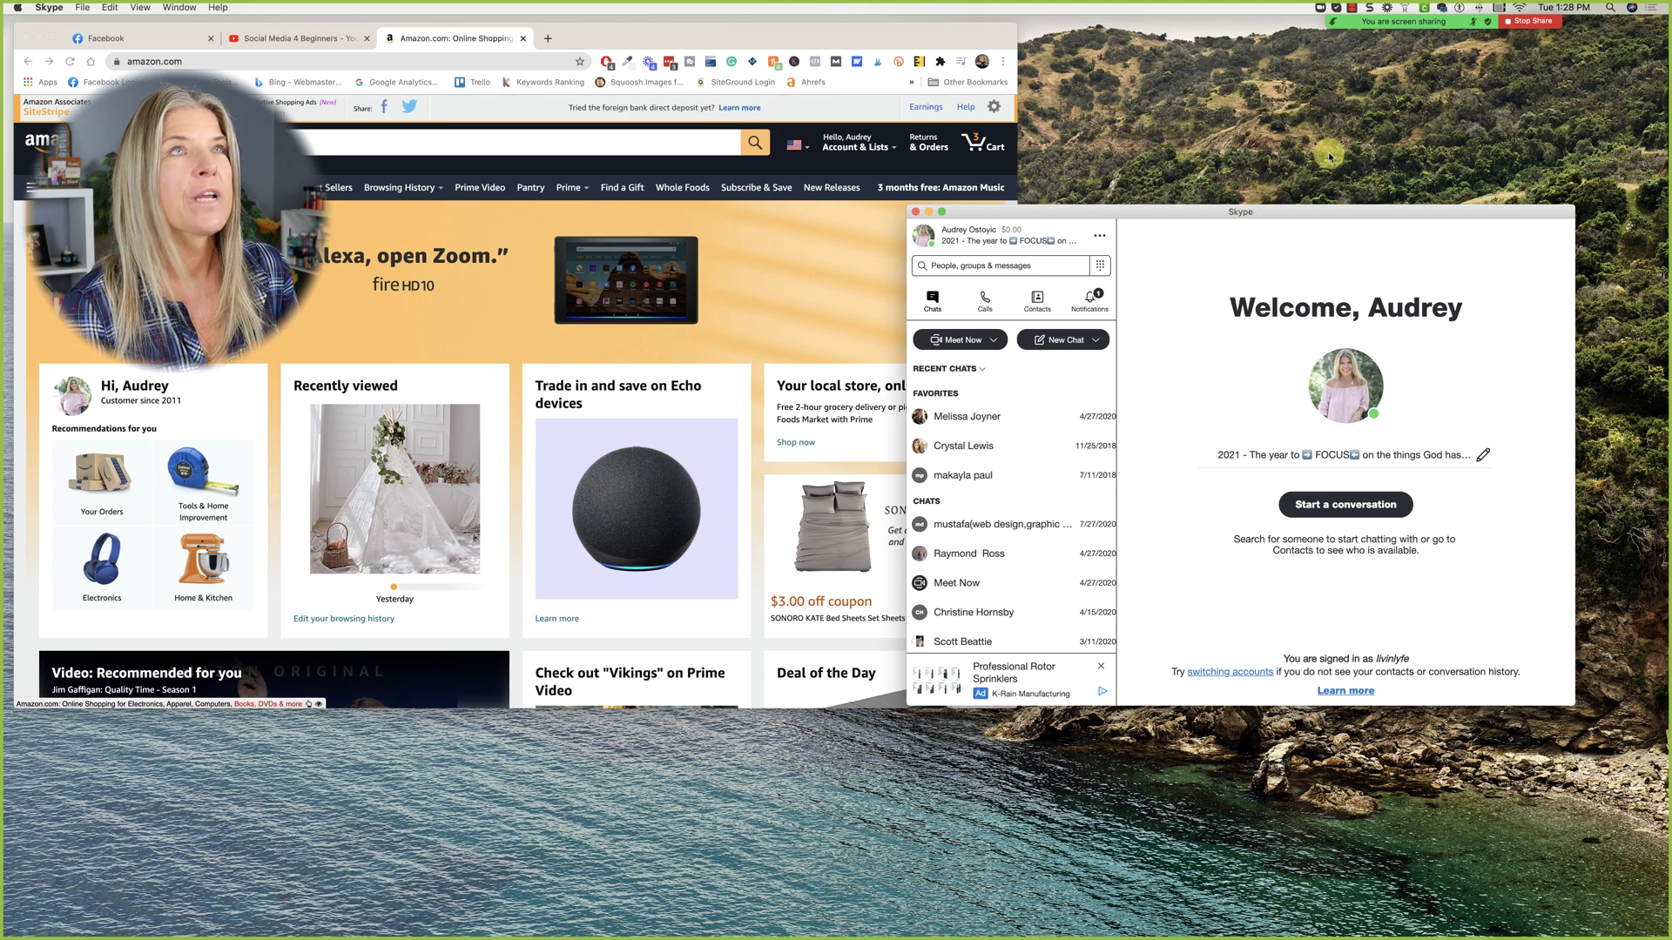
Step: Stop sharing Desktop 1 and start sharing the 'Skype - Skype' window instead
{"action": "left_click", "coordinate": [1529, 29]}
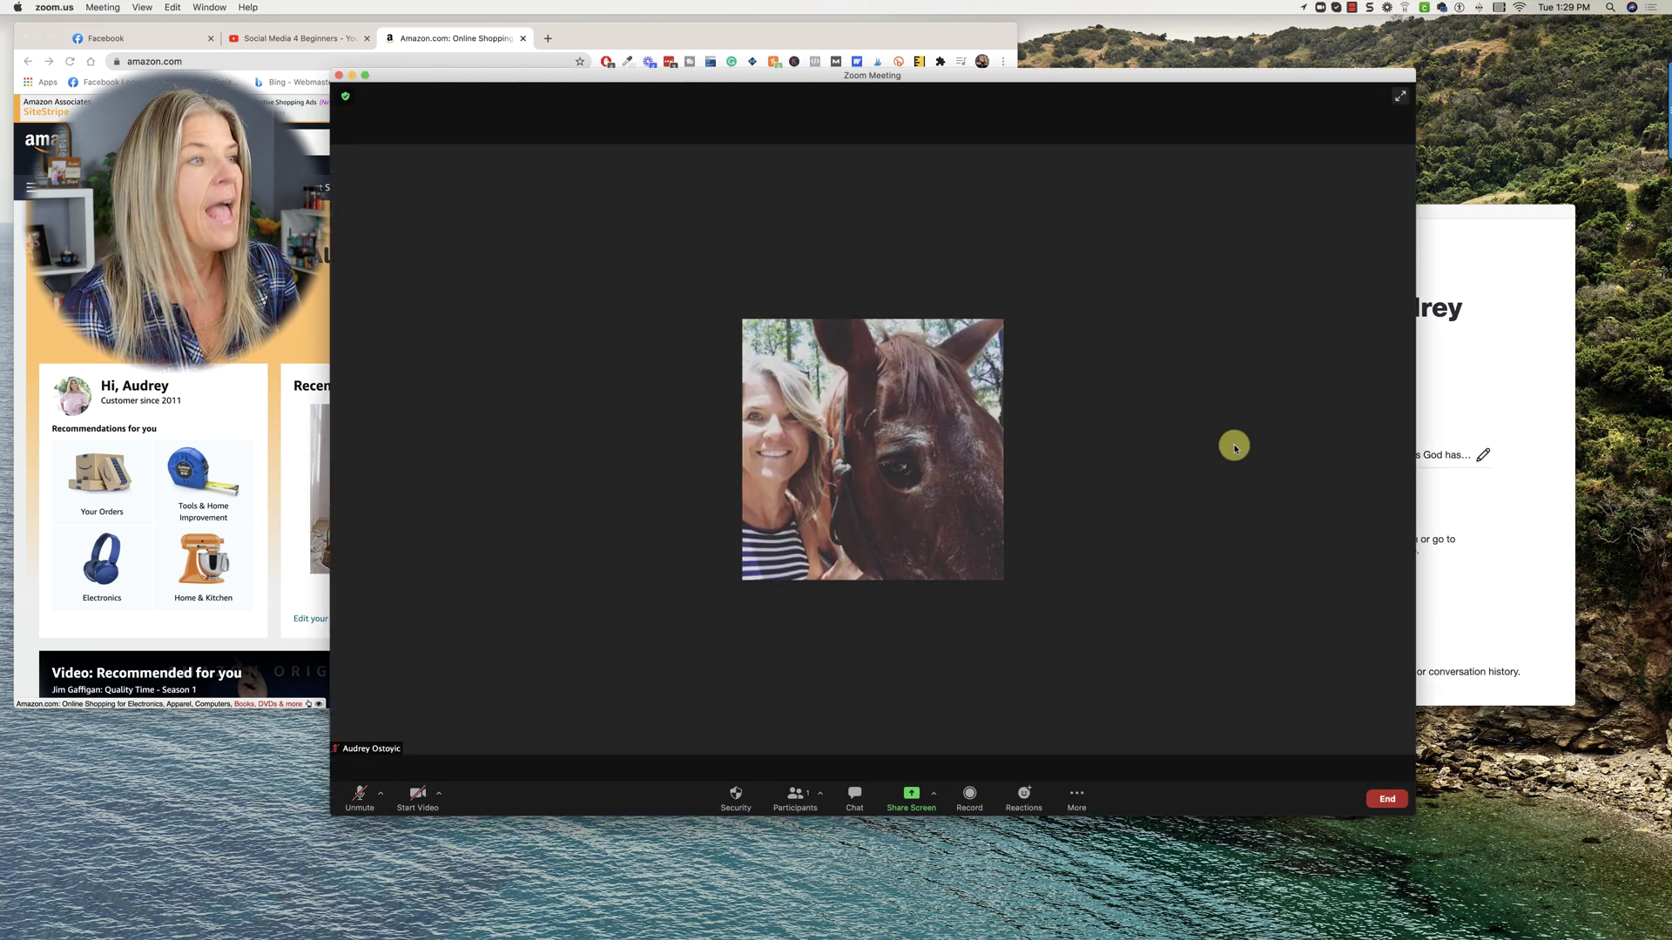
{"action": "left_click", "coordinate": [908, 795]}
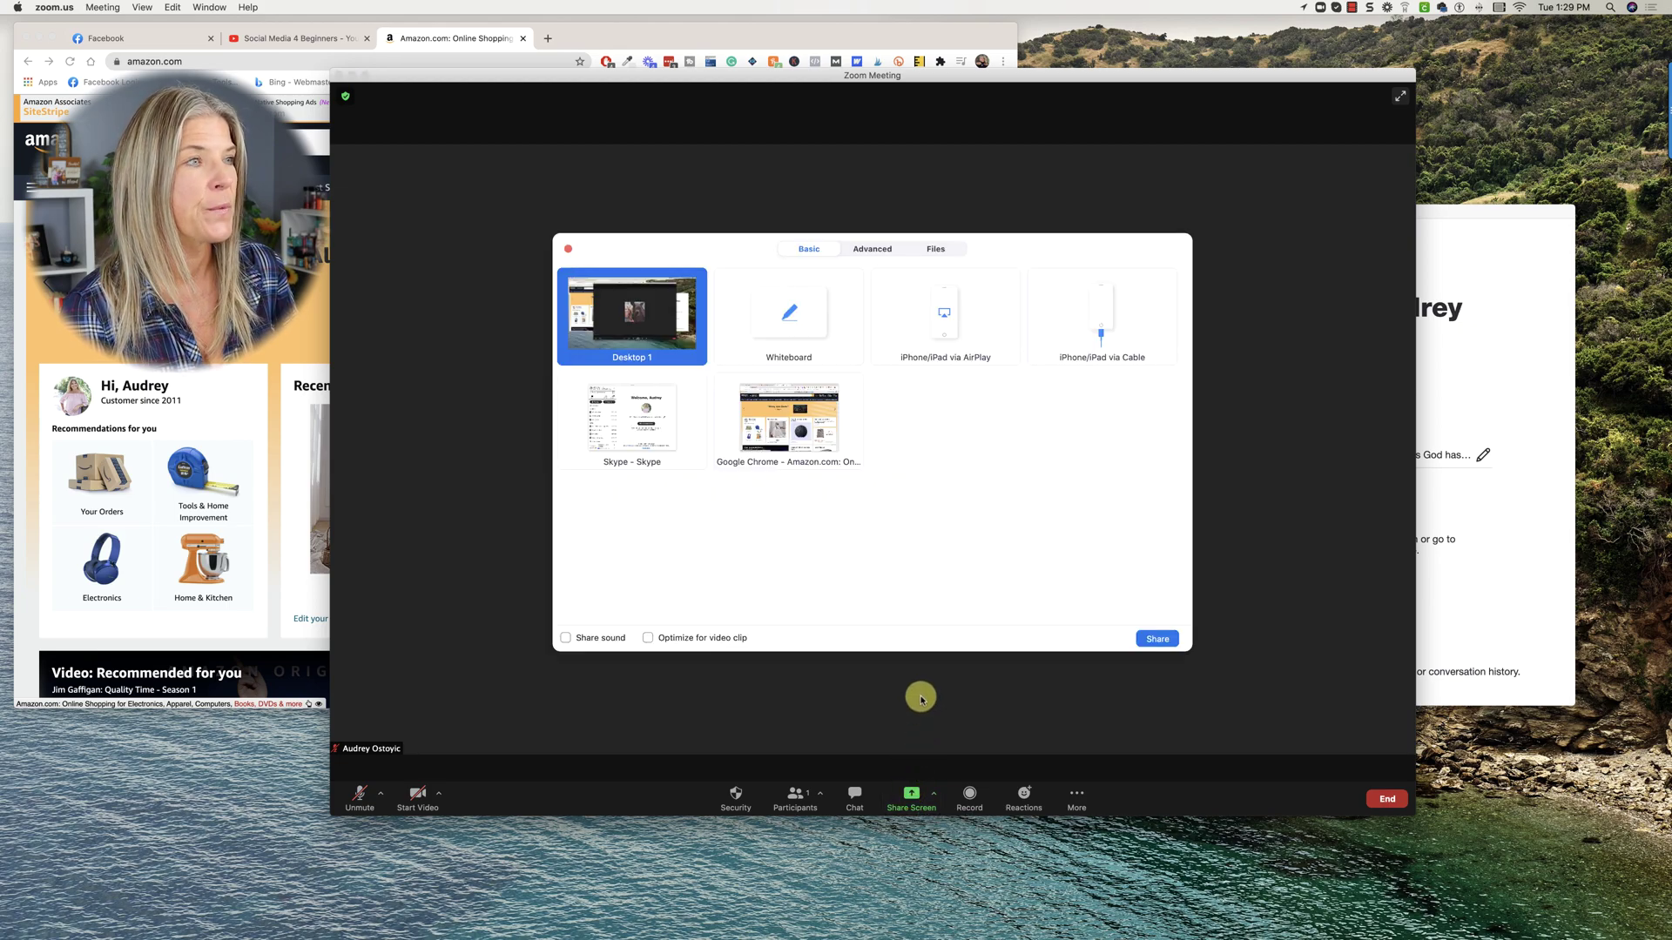
{"action": "left_click", "coordinate": [618, 436]}
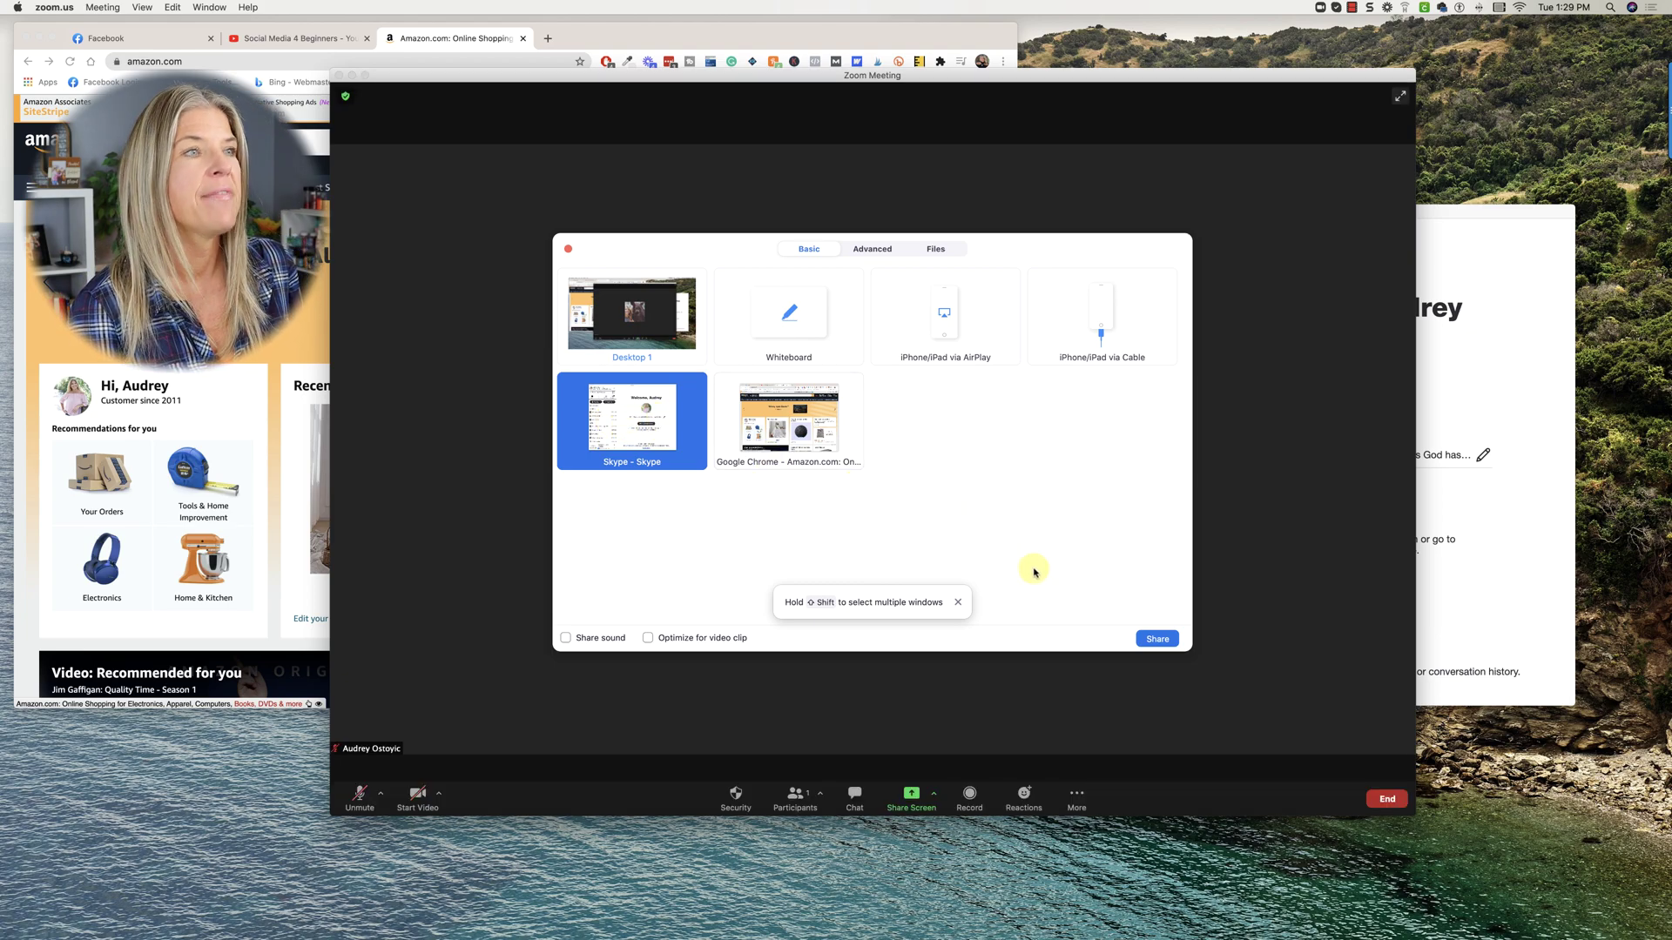
{"action": "left_click", "coordinate": [1155, 640]}
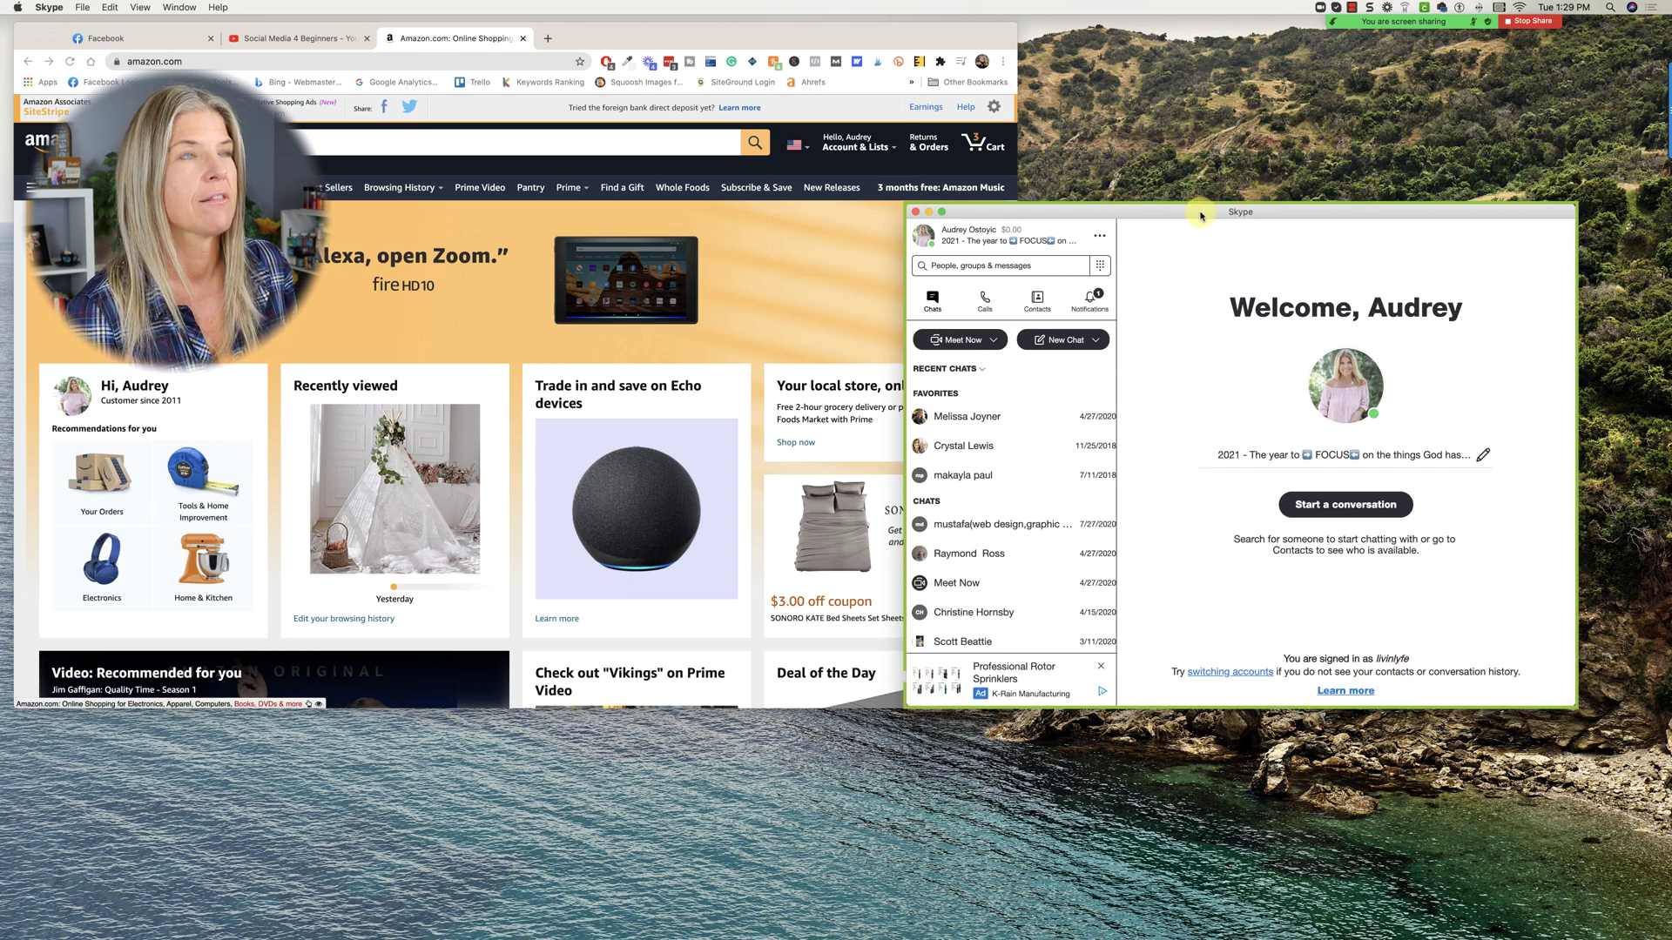
Step: Drag the Skype window up-left and back right, then open a contact's chat
{"action": "left_click_drag", "start_coordinate": [1230, 212], "coordinate": [547, 132]}
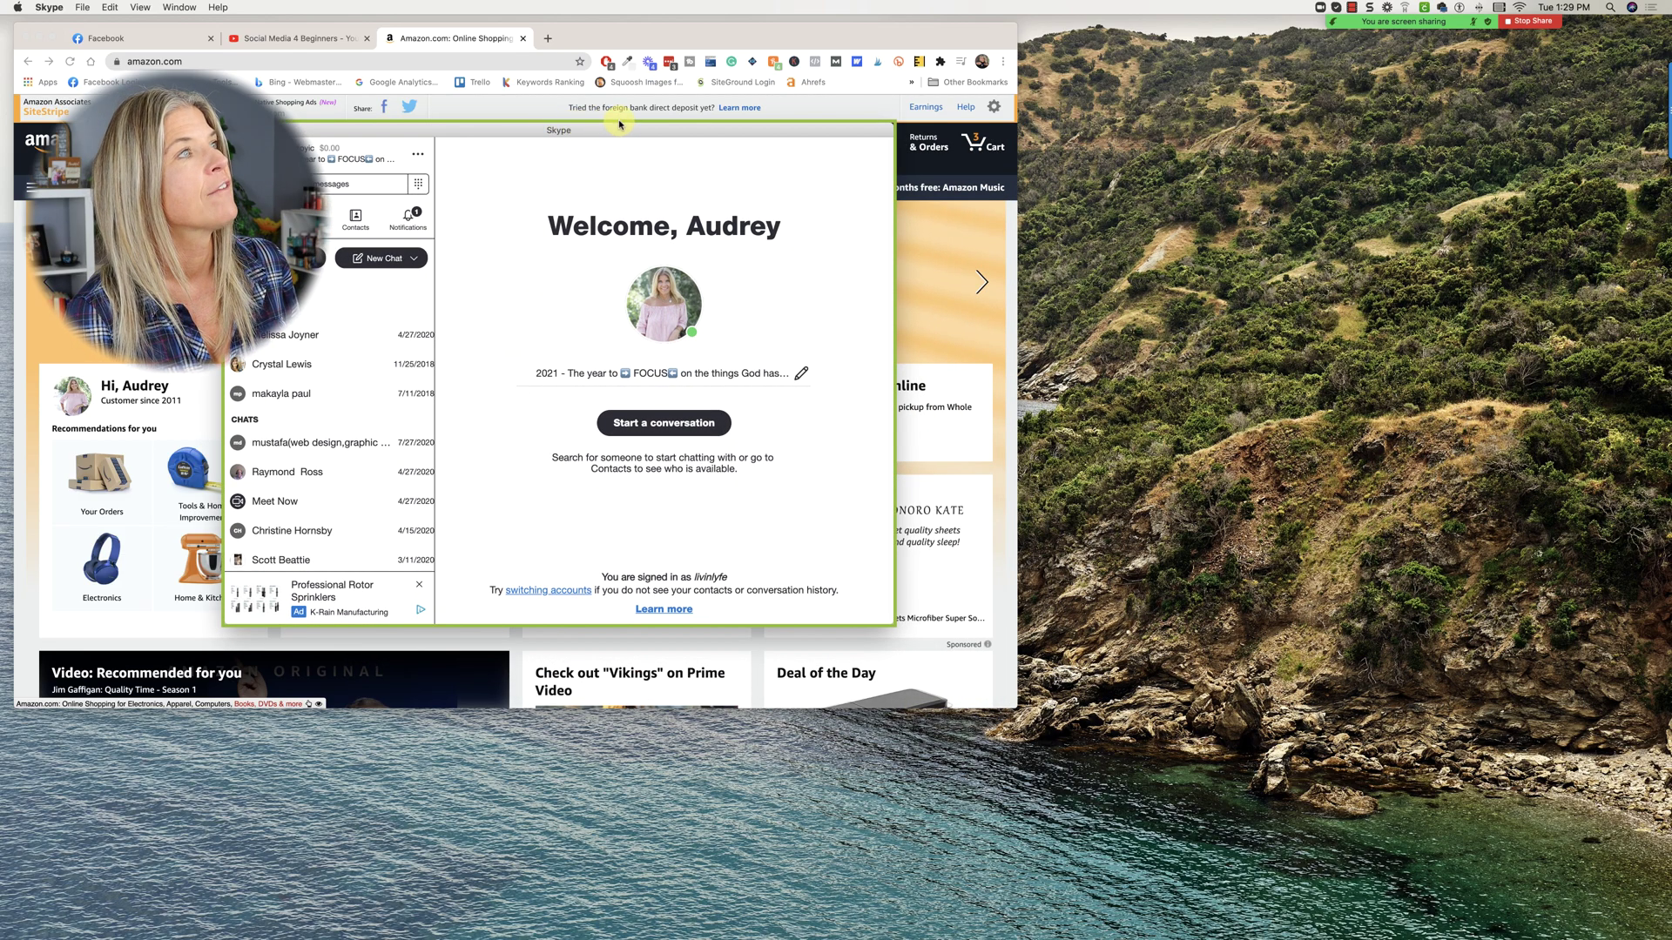
{"action": "left_click_drag", "start_coordinate": [609, 130], "coordinate": [1246, 179]}
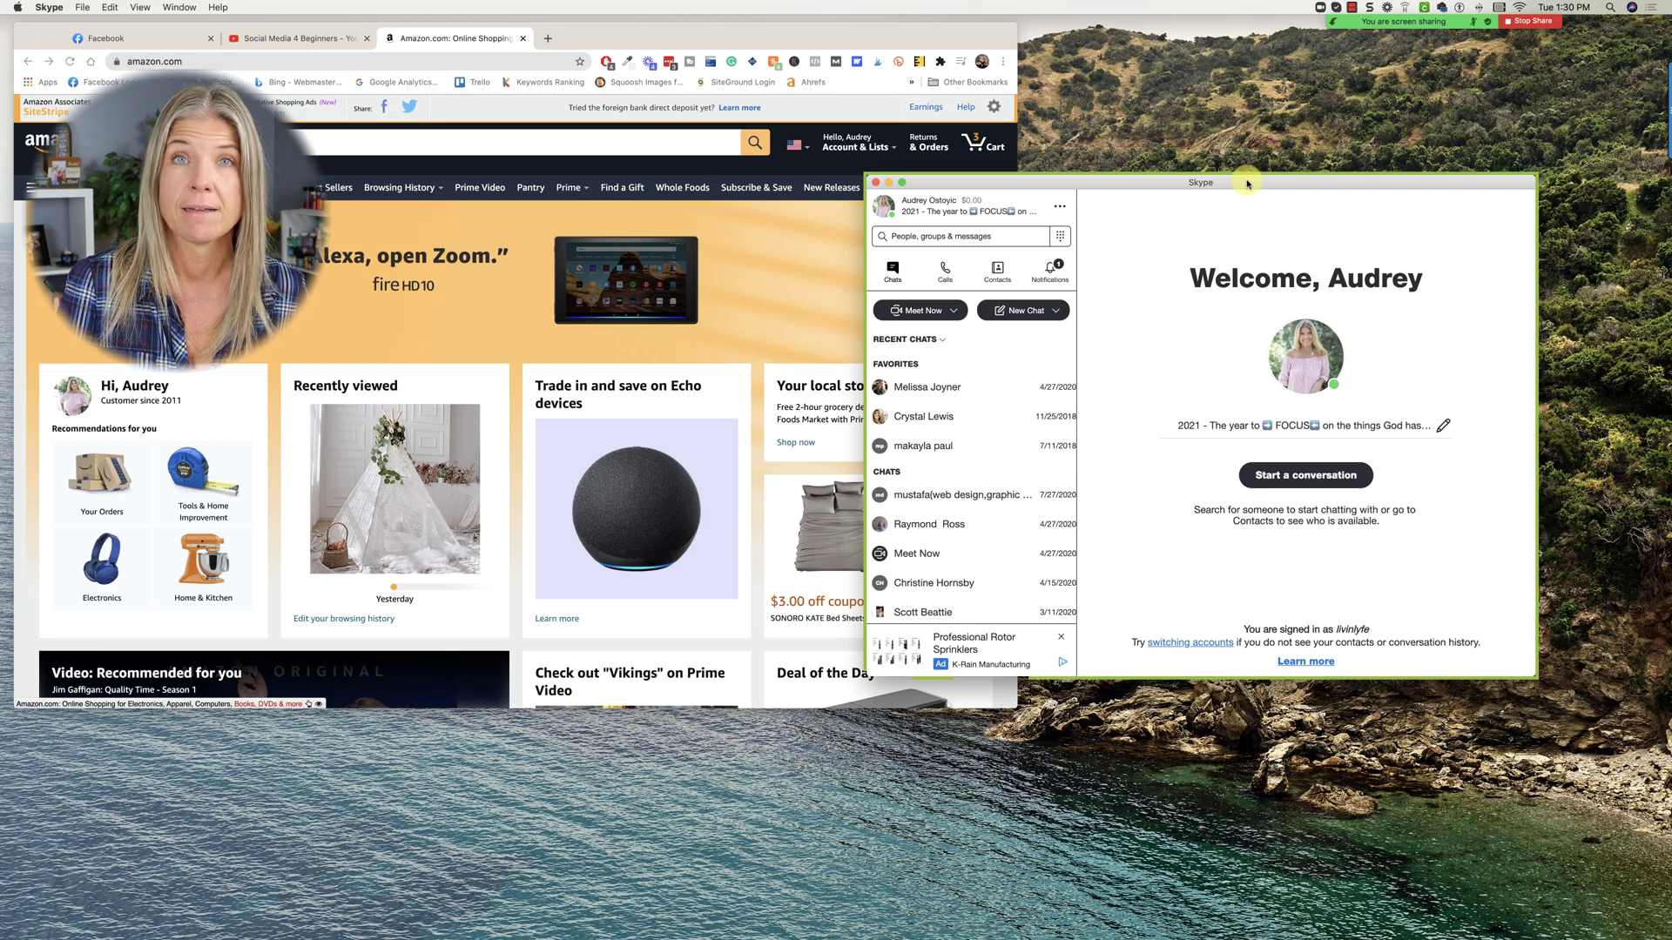
{"action": "left_click", "coordinate": [926, 387]}
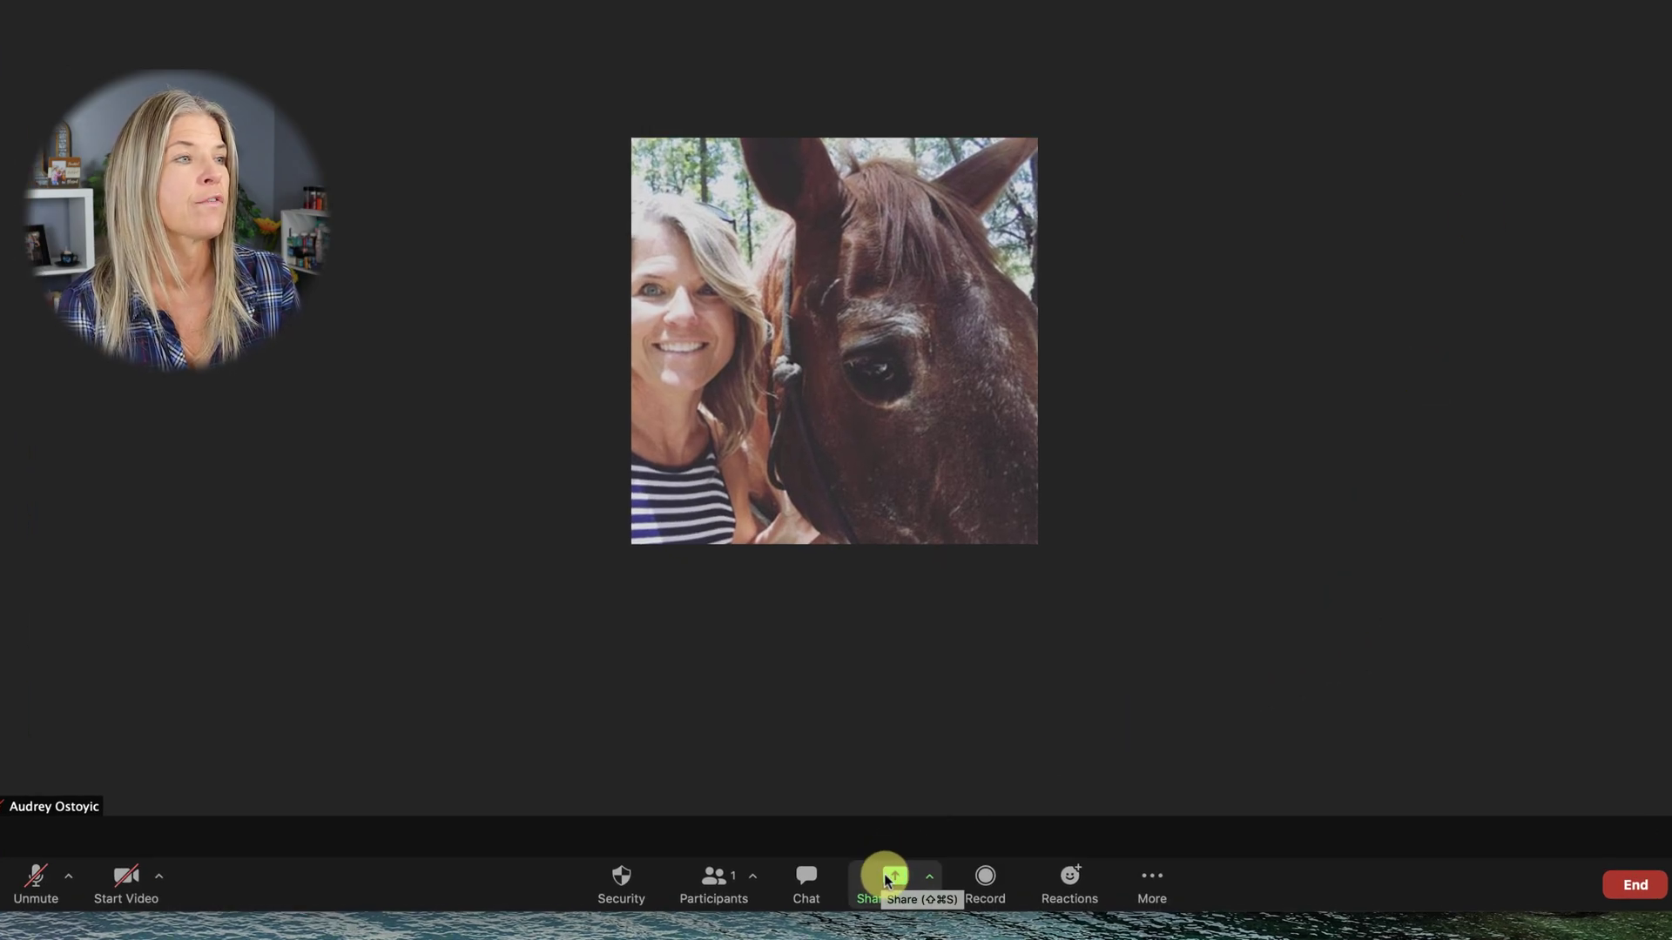
Step: Share a Portion of Screen, chosen from the share picker's Advanced options
{"action": "left_click", "coordinate": [892, 879]}
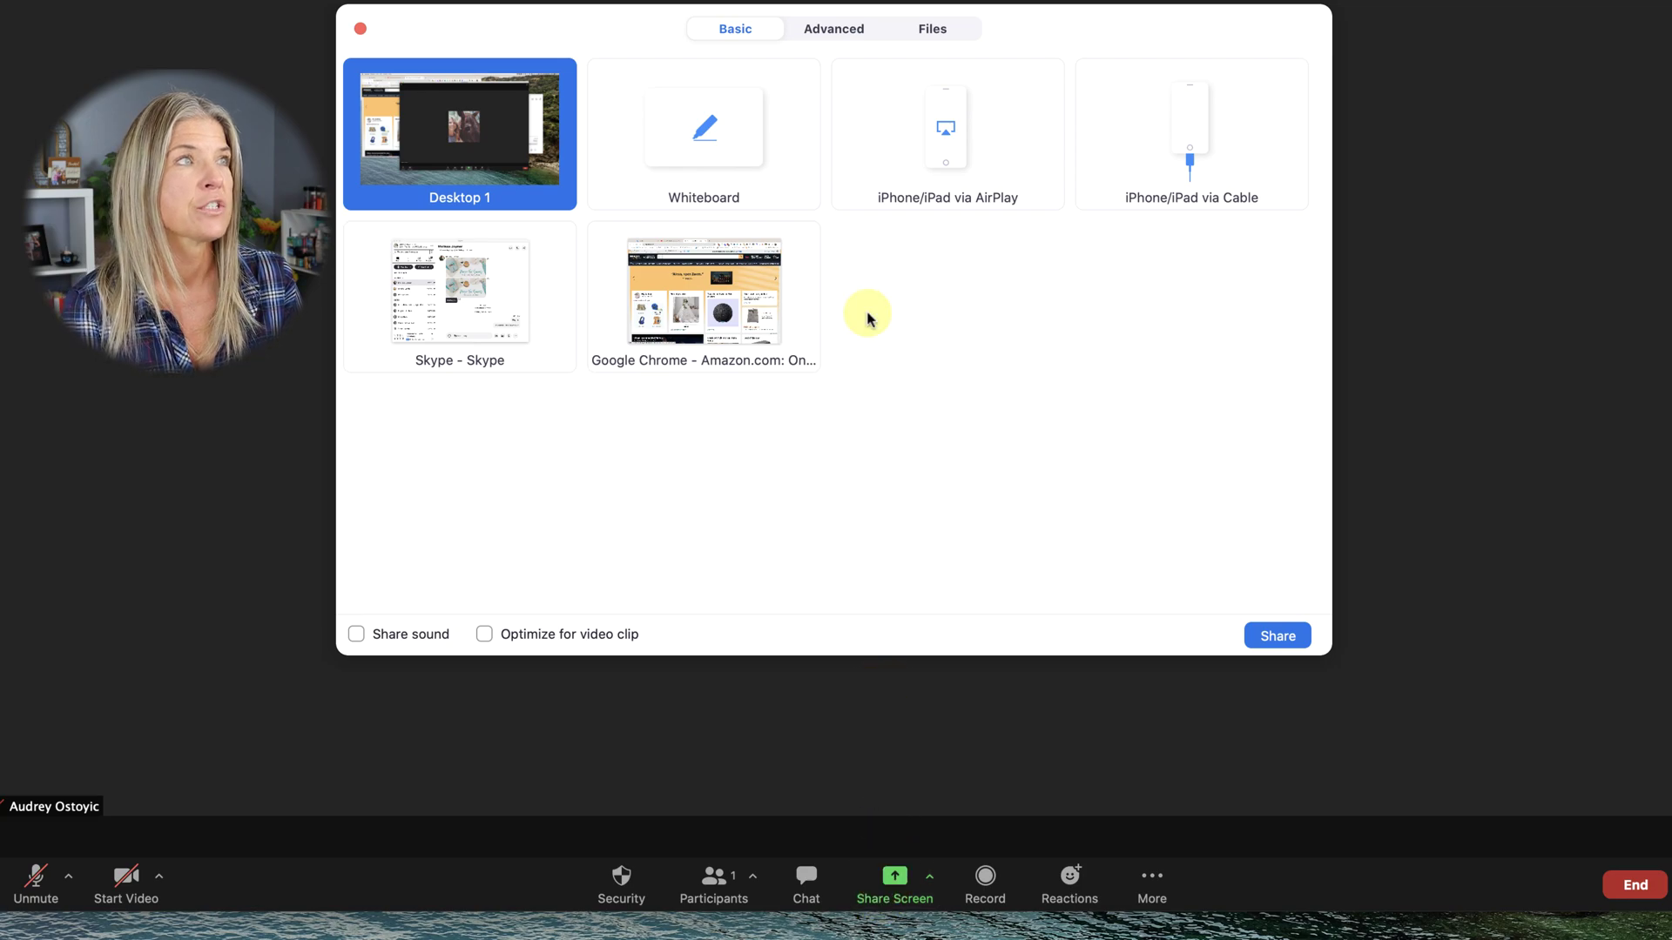
{"action": "left_click", "coordinate": [818, 29]}
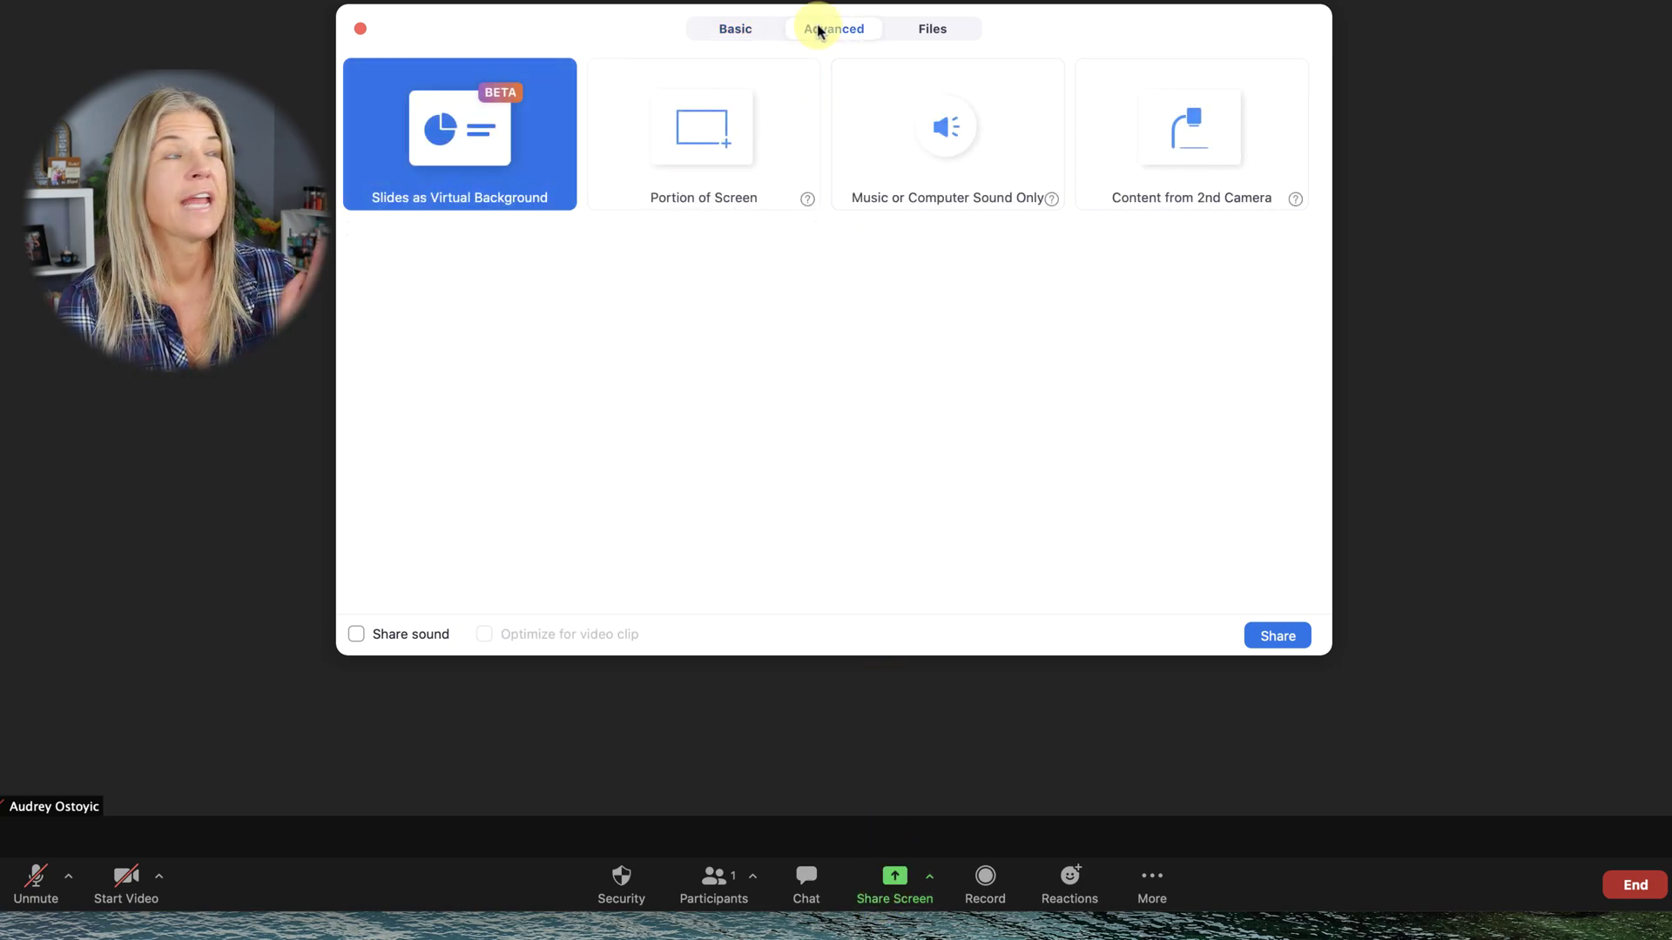
{"action": "left_click", "coordinate": [708, 158]}
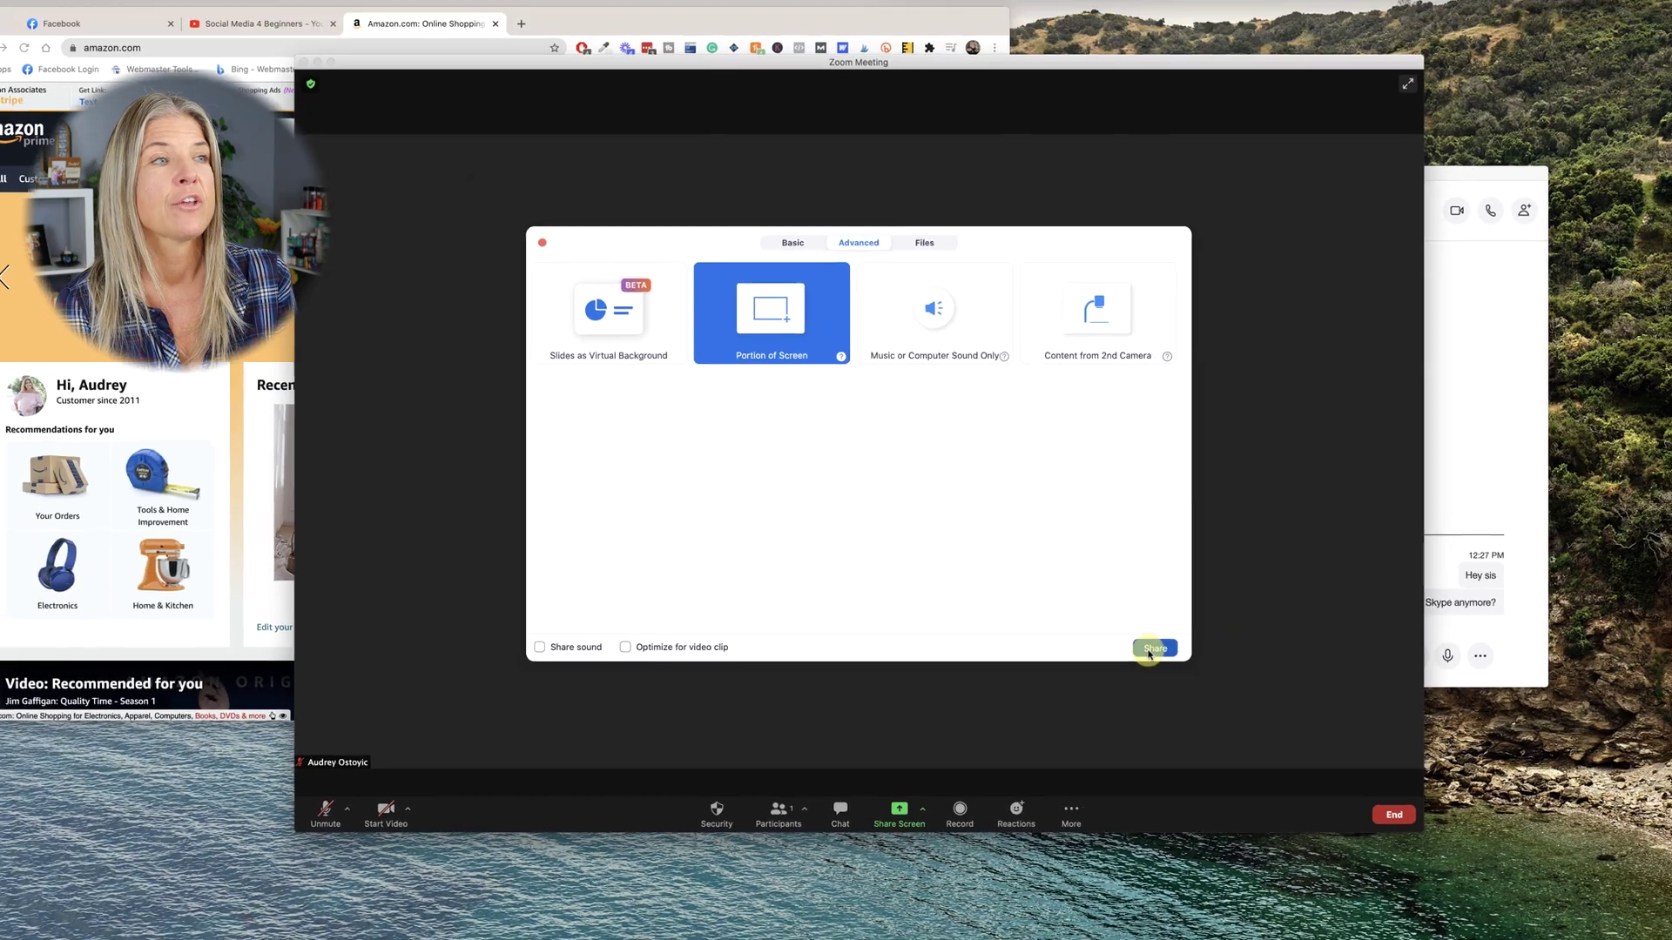
{"action": "left_click", "coordinate": [1225, 648]}
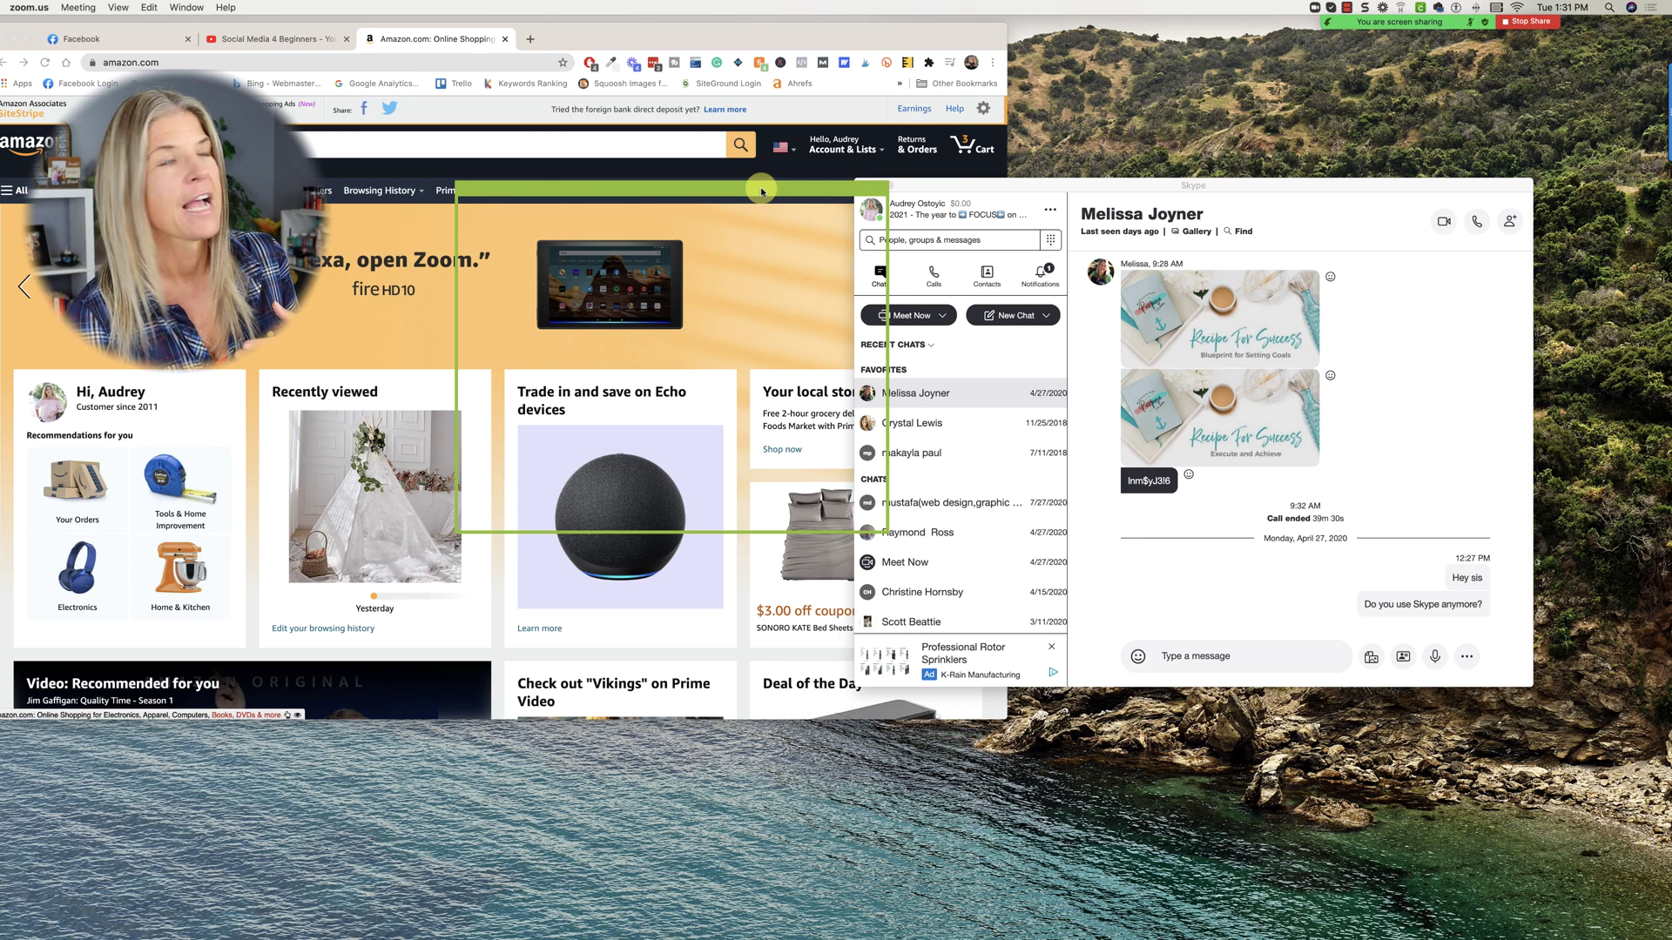
Step: Pause the share and resize the green frame to enclose the Amazon Chrome window
{"action": "key", "text": "super+shift+t"}
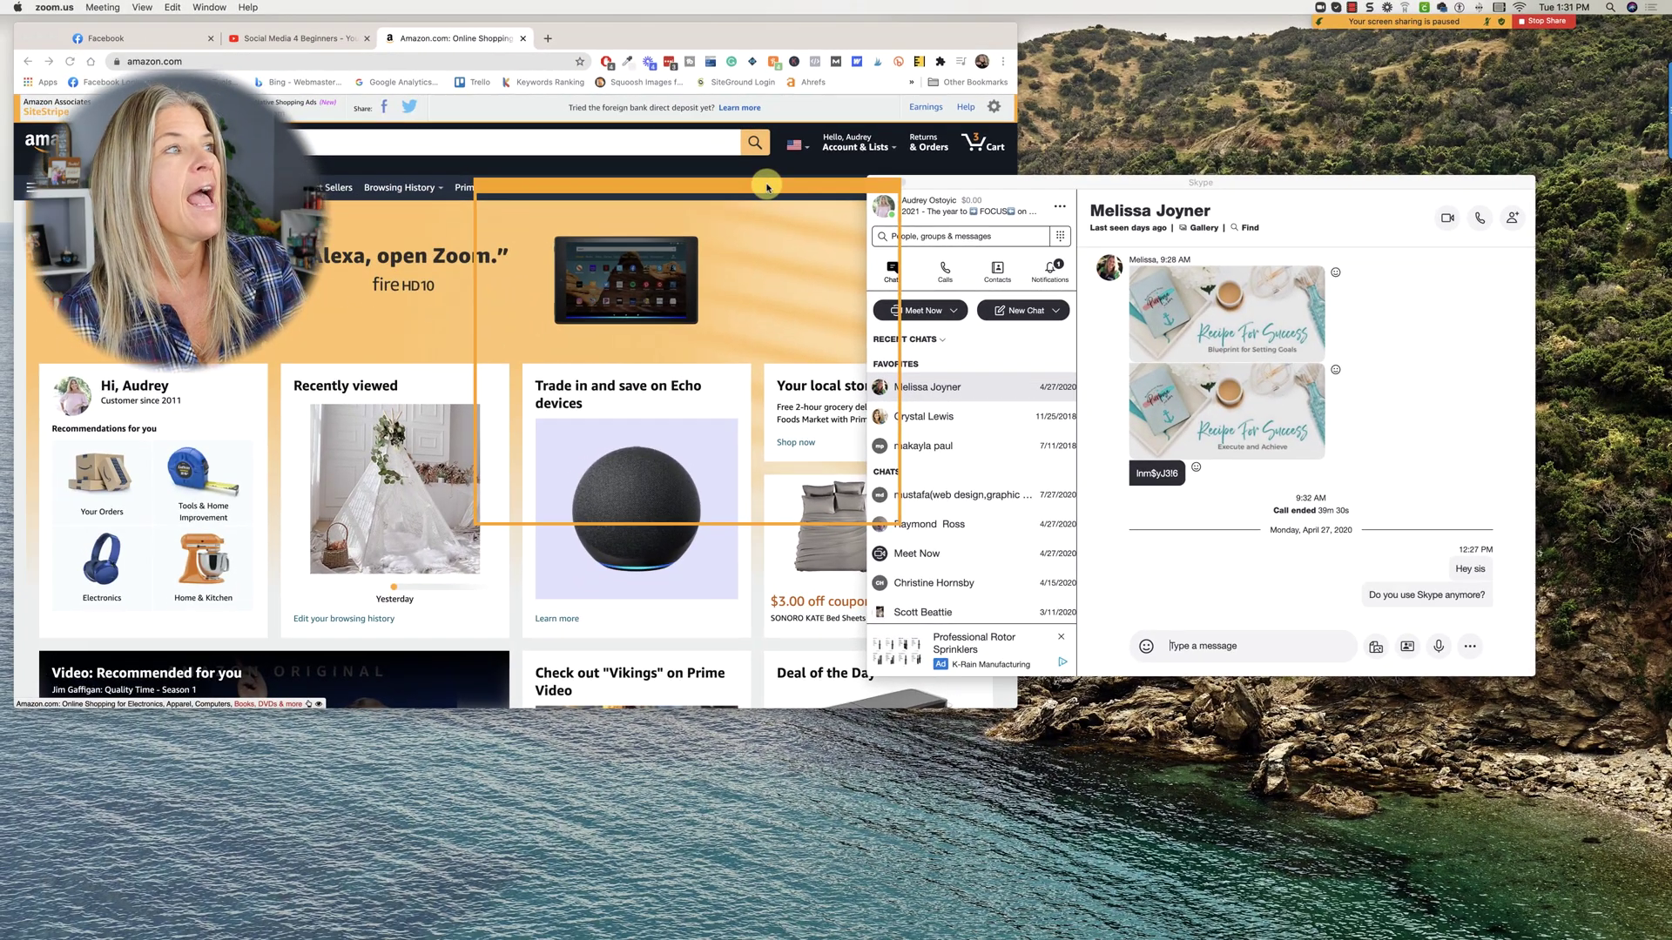
{"action": "left_click_drag", "start_coordinate": [714, 198], "coordinate": [302, 19]}
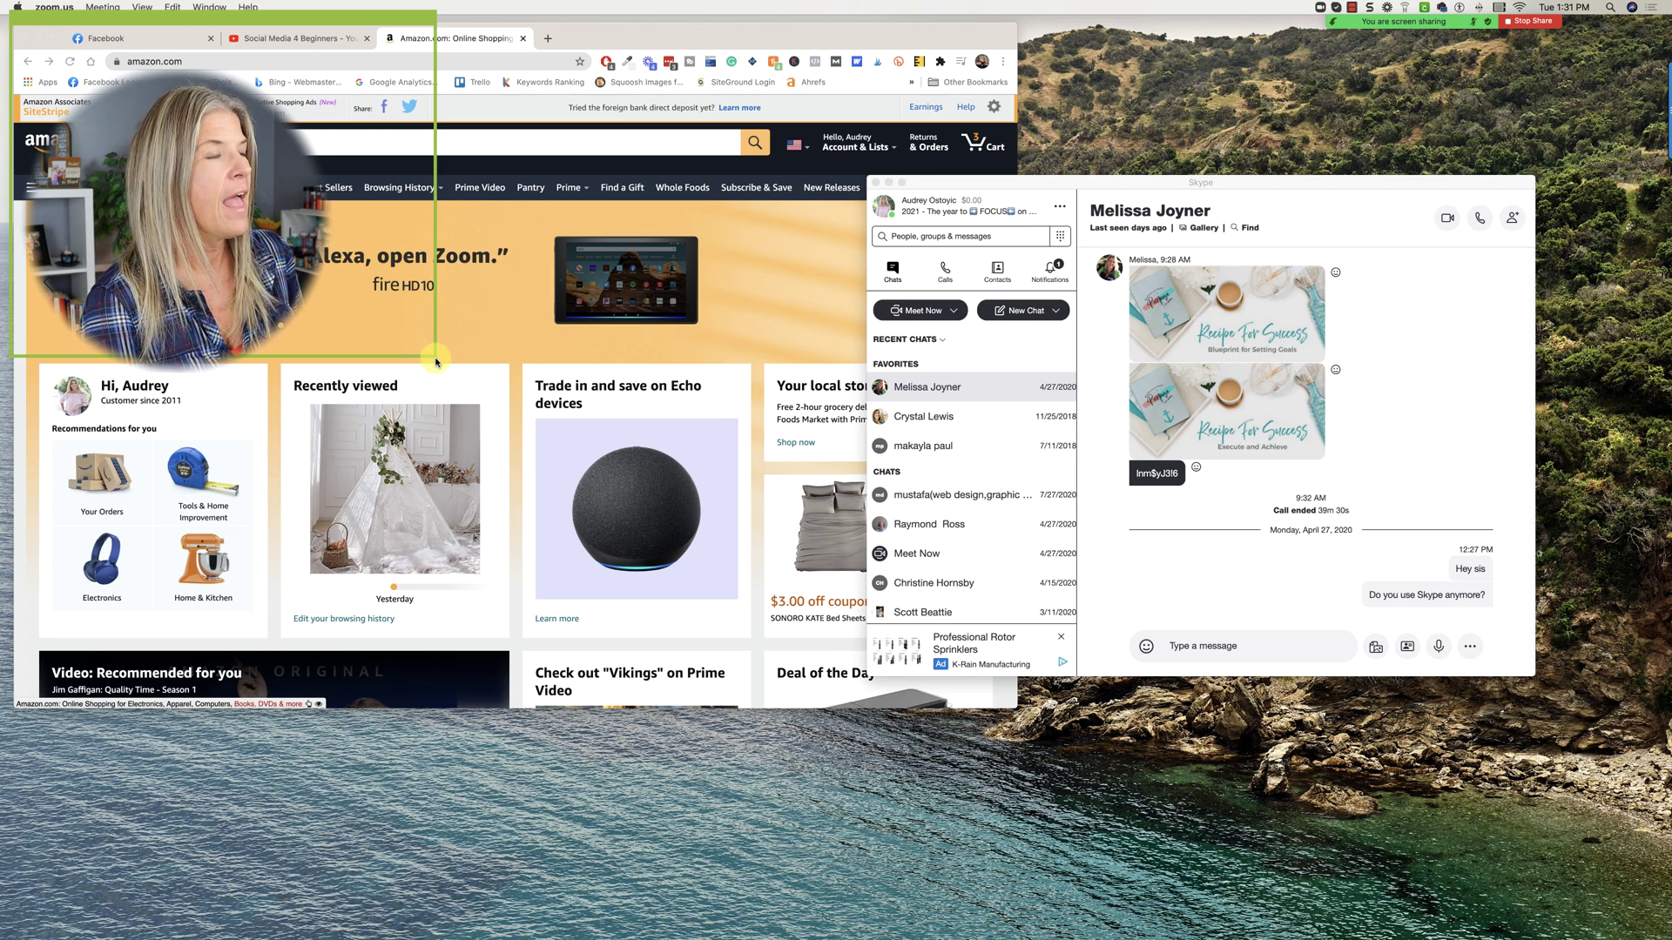
{"action": "left_click_drag", "start_coordinate": [435, 359], "coordinate": [484, 409]}
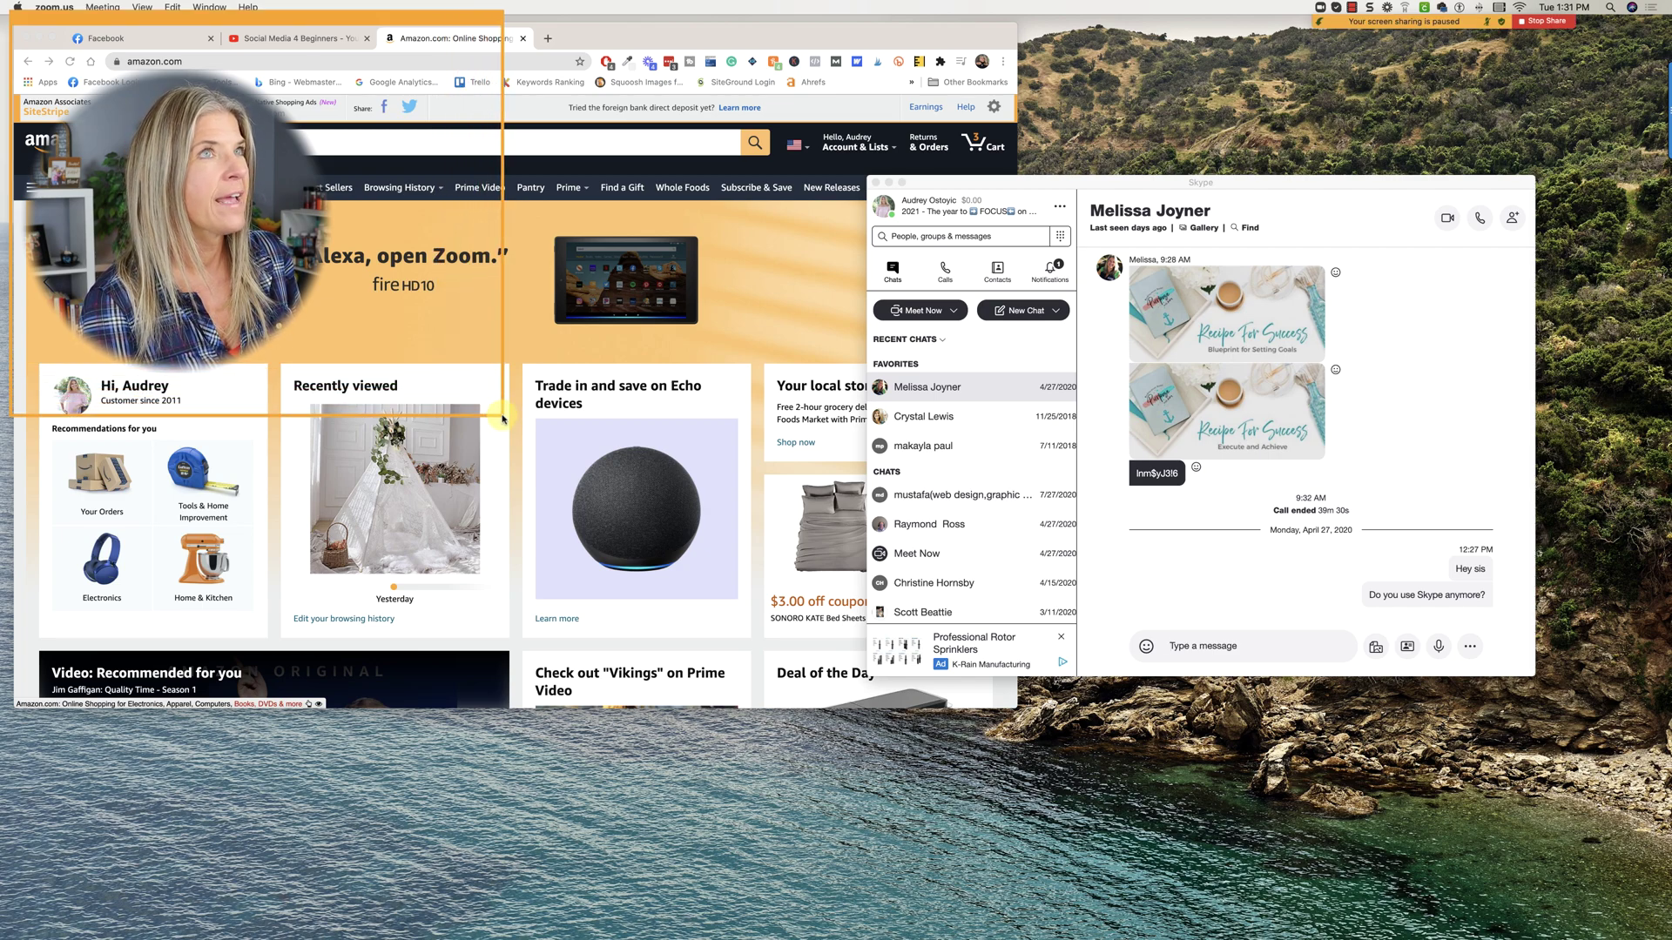
{"action": "left_click_drag", "start_coordinate": [502, 419], "coordinate": [1018, 714]}
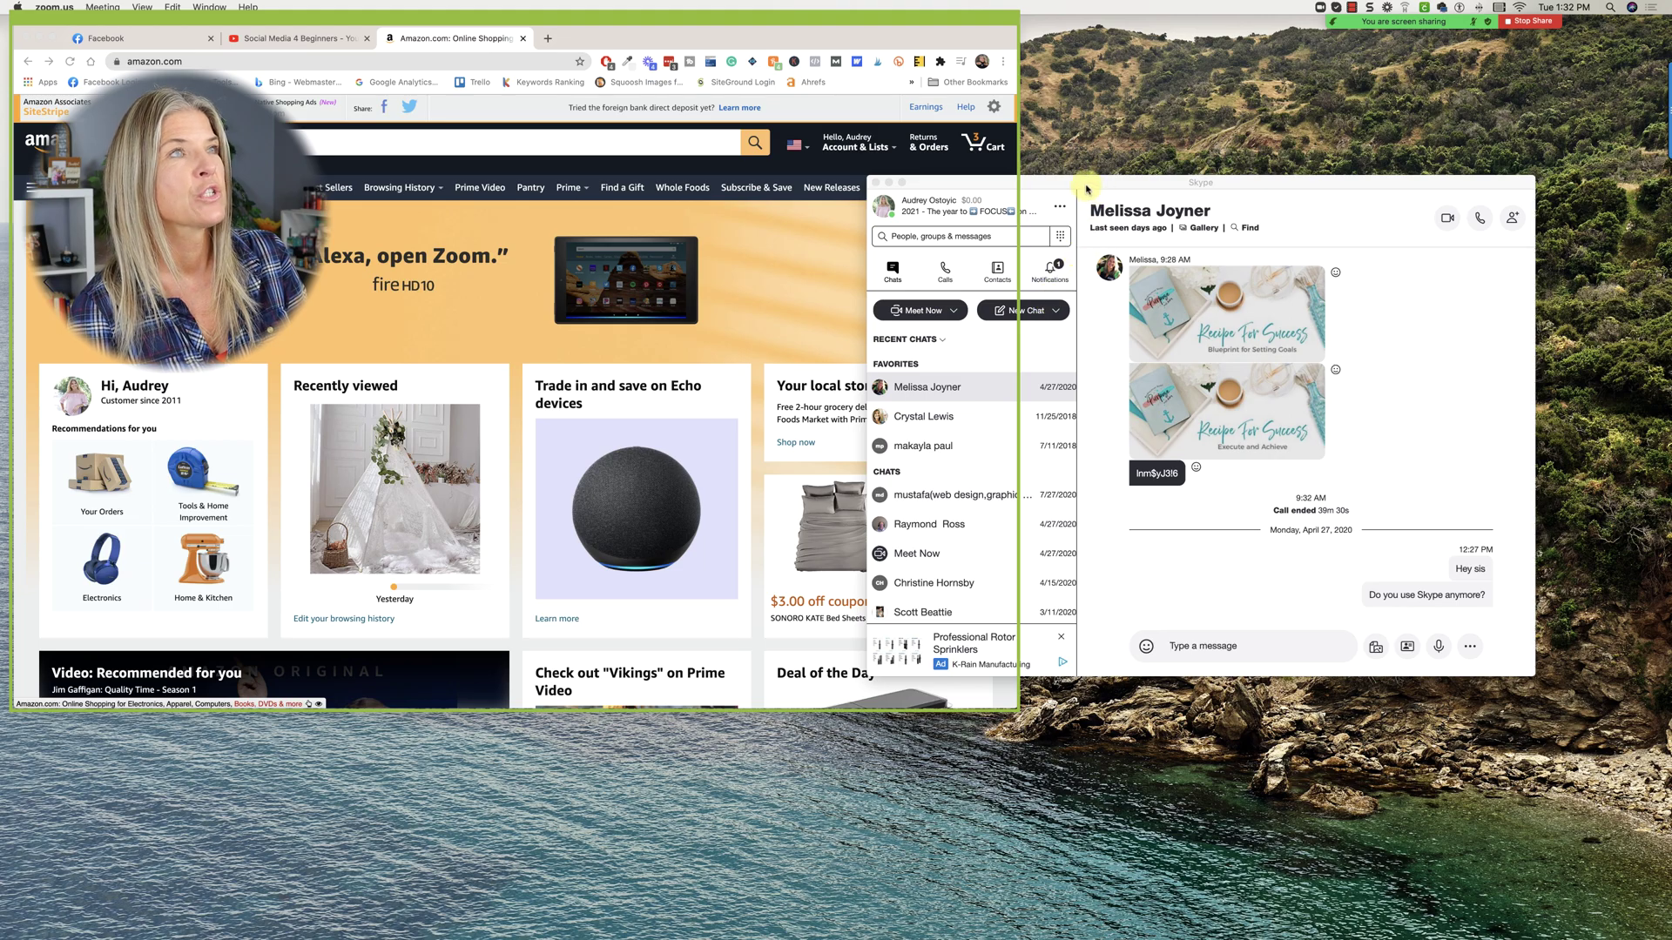
Step: Move the Skype chat window inside the shared frame, overlapping the Amazon page
{"action": "left_click_drag", "start_coordinate": [1128, 181], "coordinate": [463, 170]}
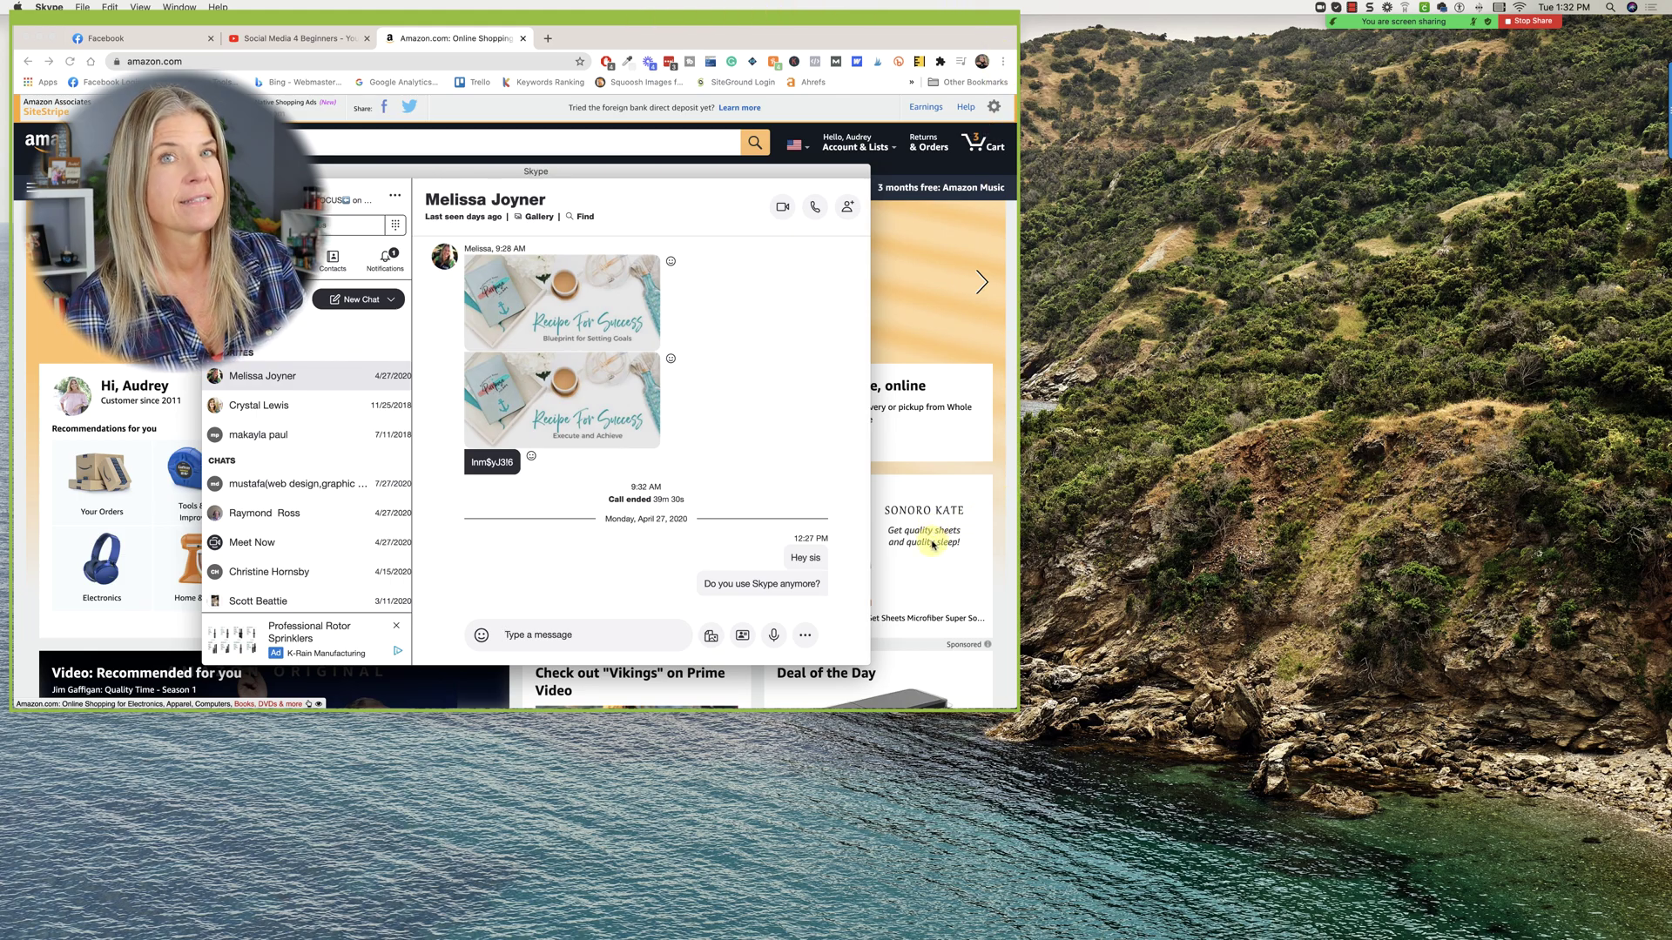
{"action": "left_click_drag", "start_coordinate": [546, 168], "coordinate": [546, 112]}
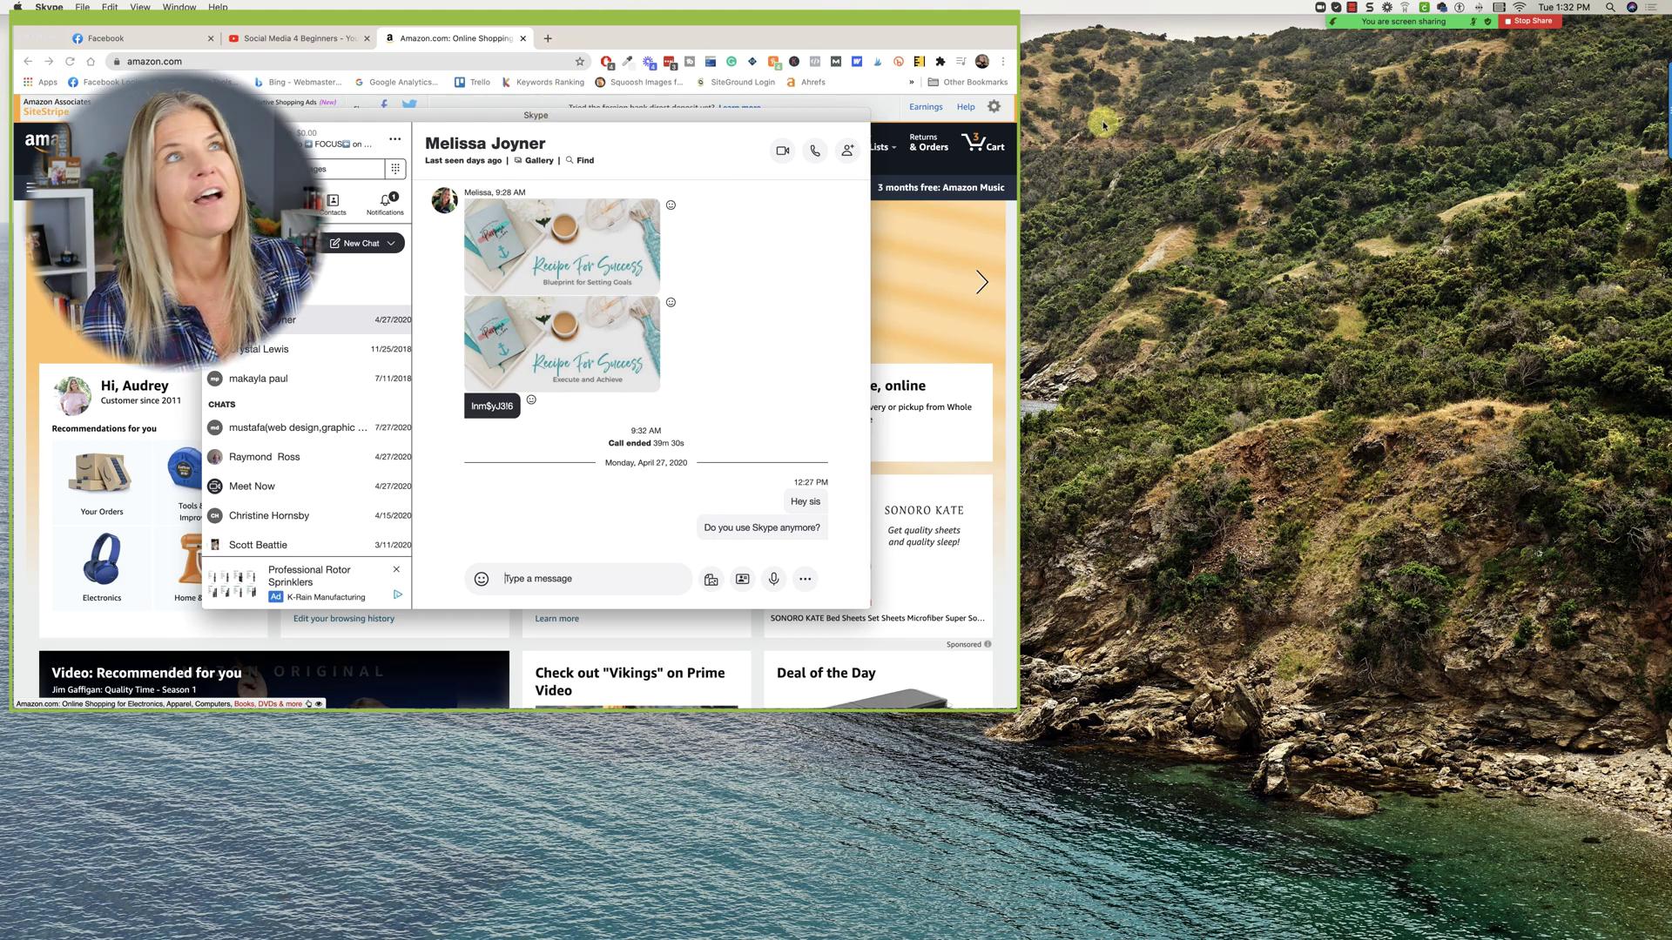
{"action": "mouse_move", "coordinate": [1480, 54]}
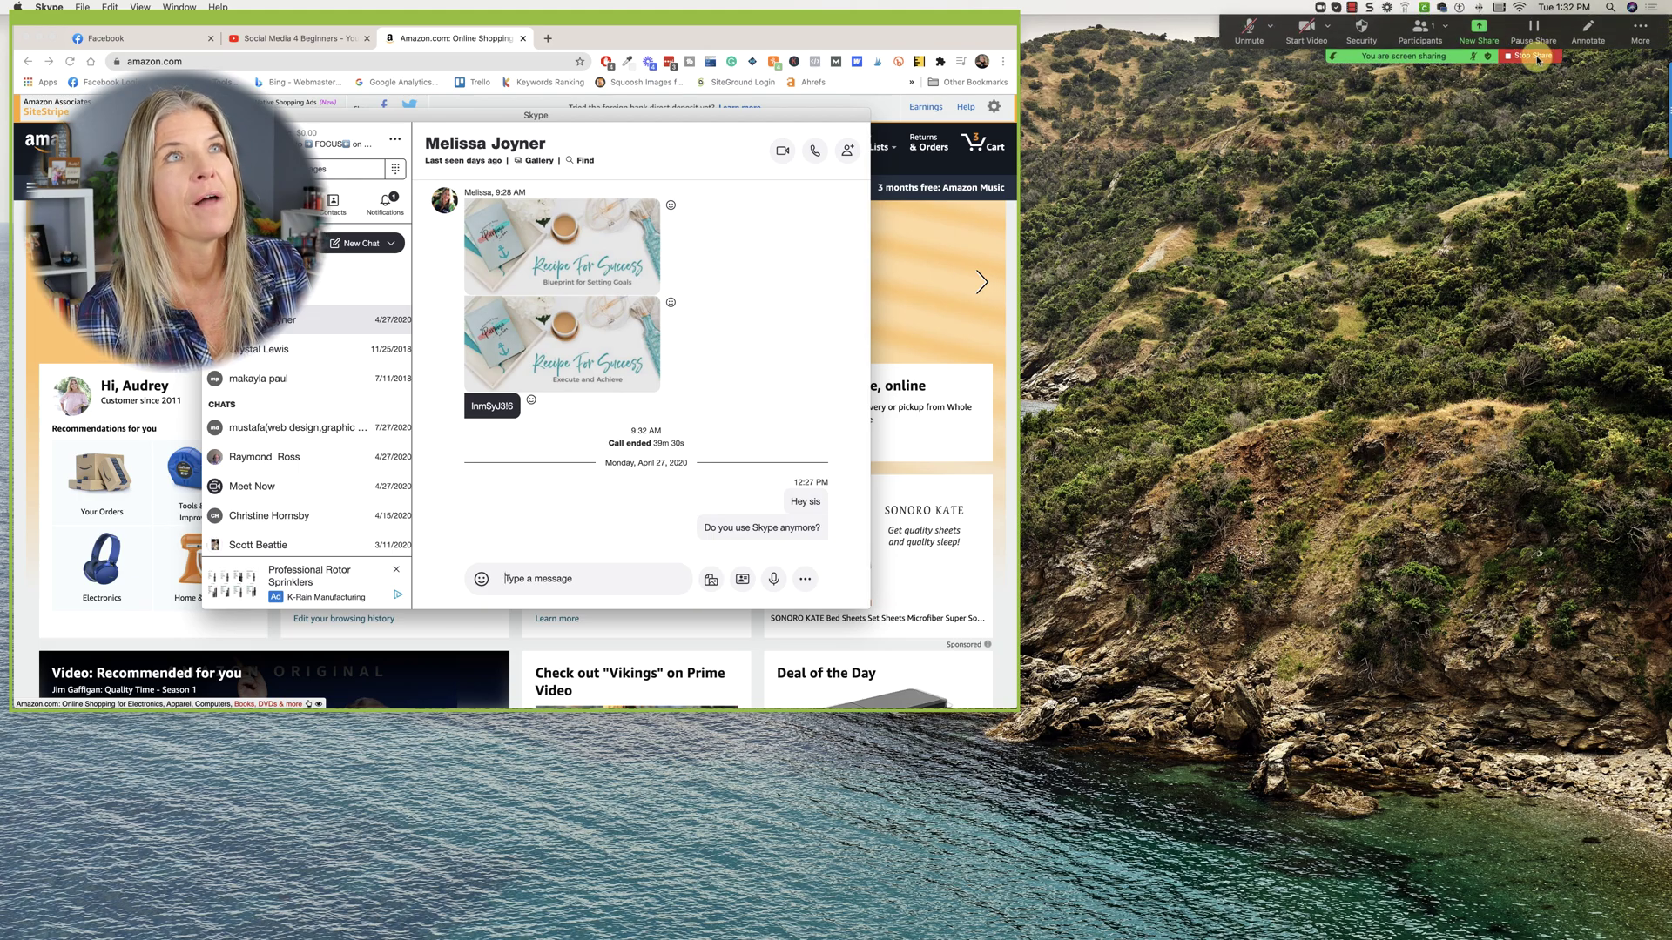